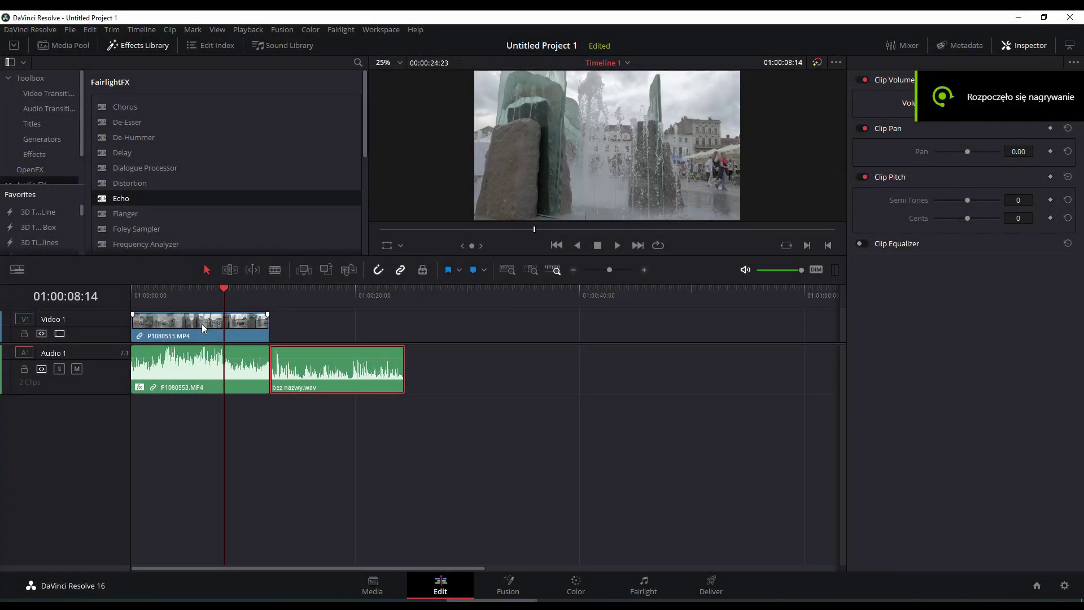
- Inspect the P1080553.MP4 and bez nazwy.wav clips, parking the playhead at 01:00:15:43 in the WAV clip
{"action": "left_click", "coordinate": [196, 330]}
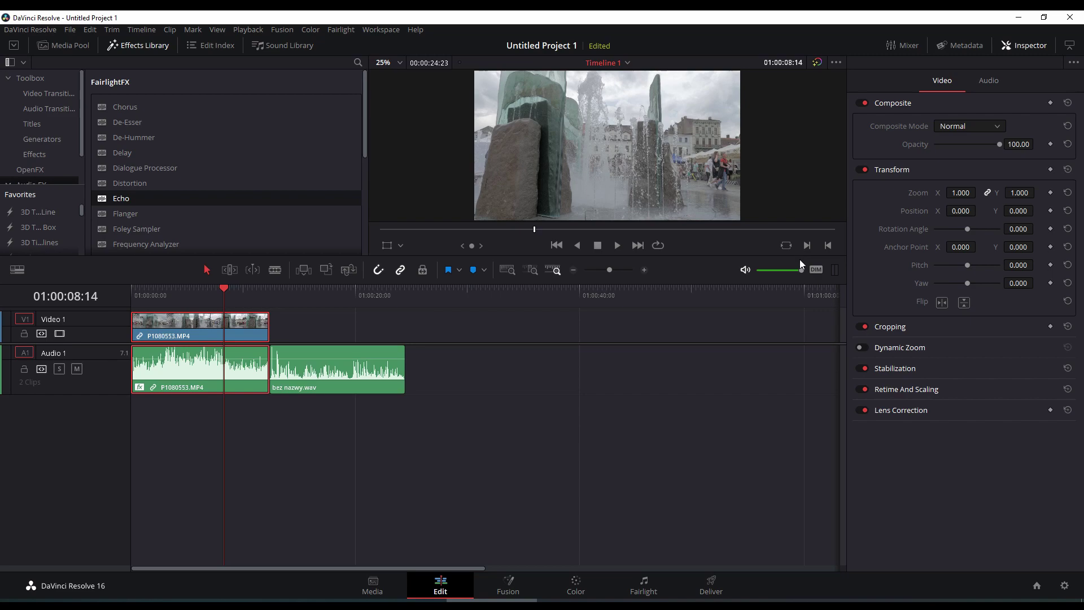
{"action": "left_click", "coordinate": [174, 290]}
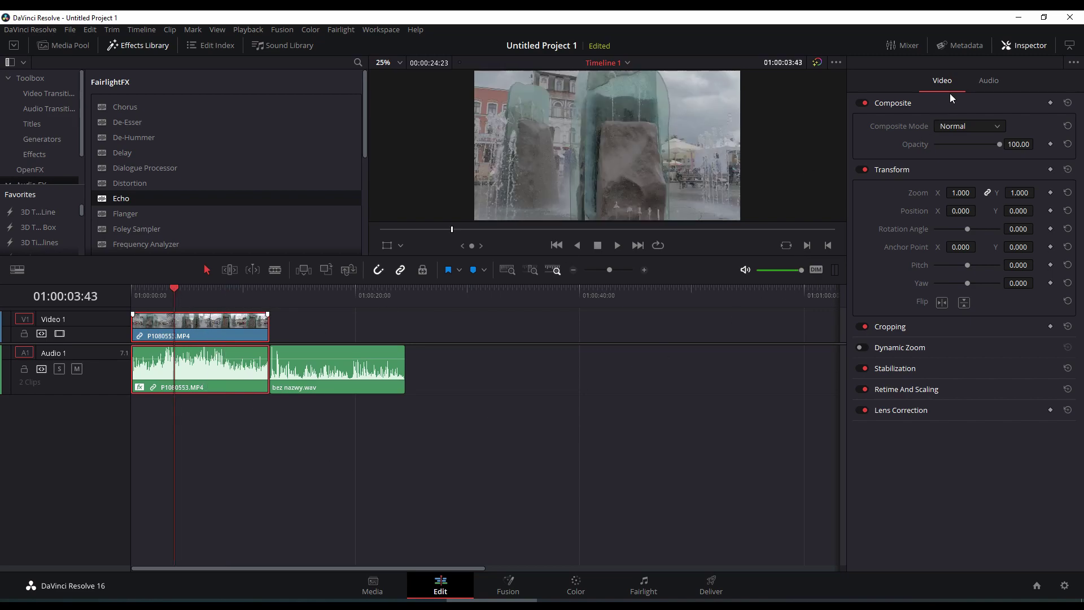
{"action": "left_click", "coordinate": [987, 83]}
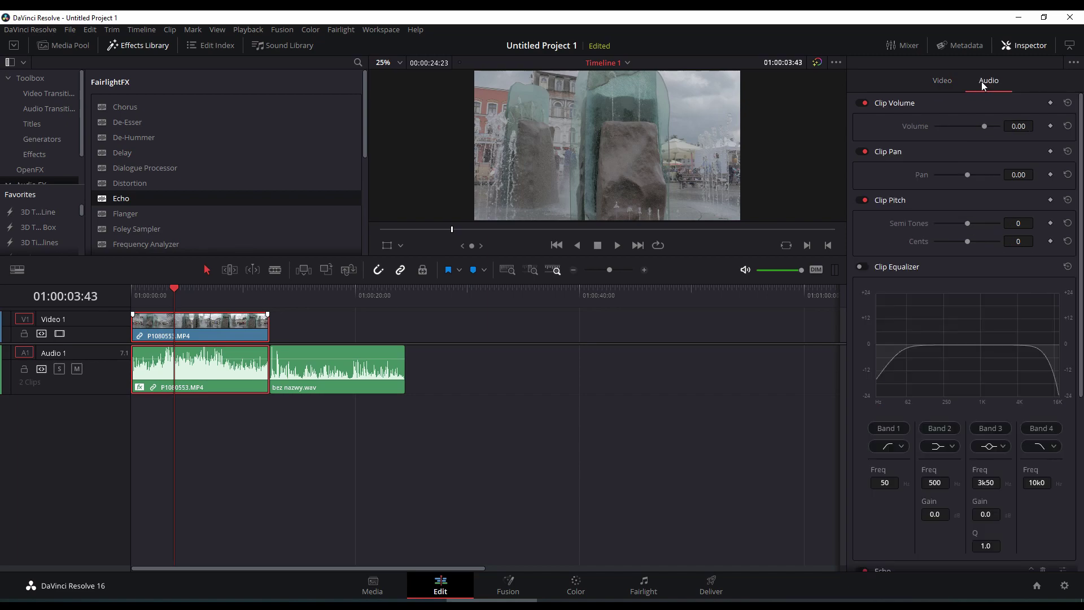
{"action": "left_click", "coordinate": [959, 80]}
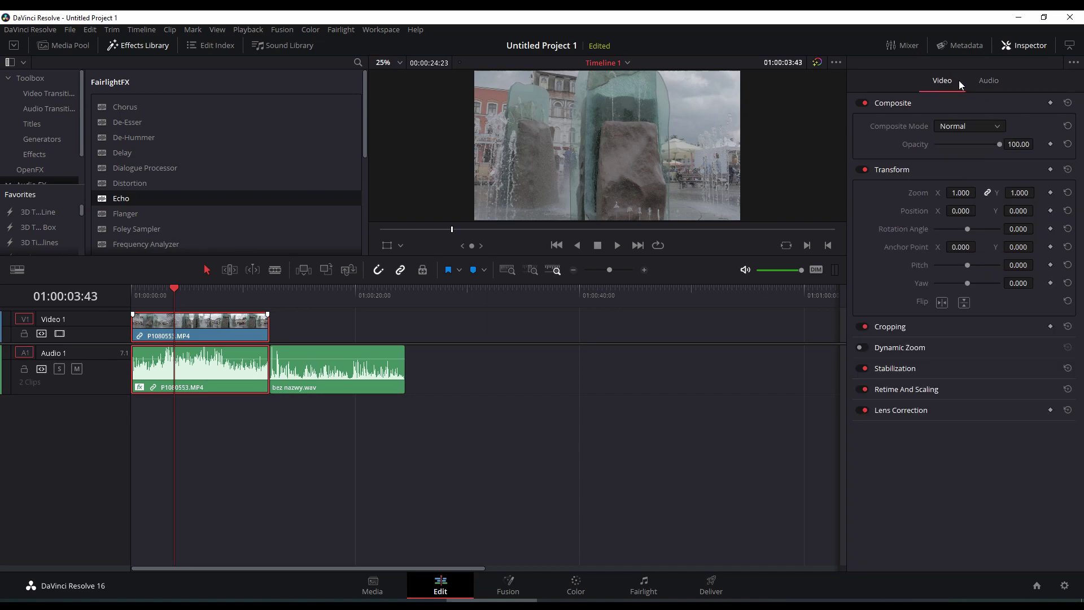
{"action": "left_click", "coordinate": [320, 389]}
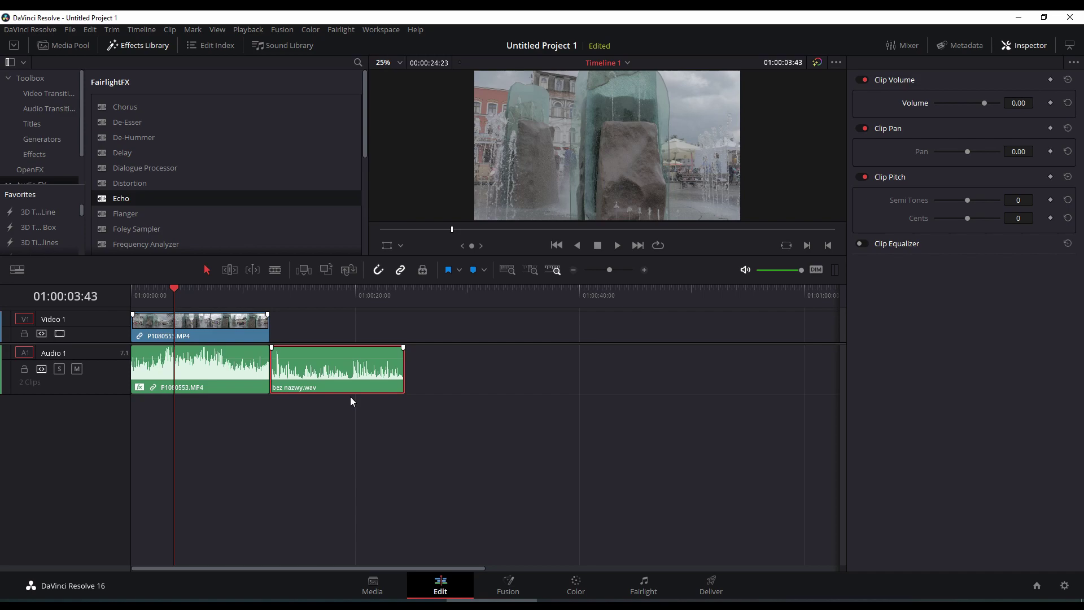
{"action": "left_click", "coordinate": [315, 294]}
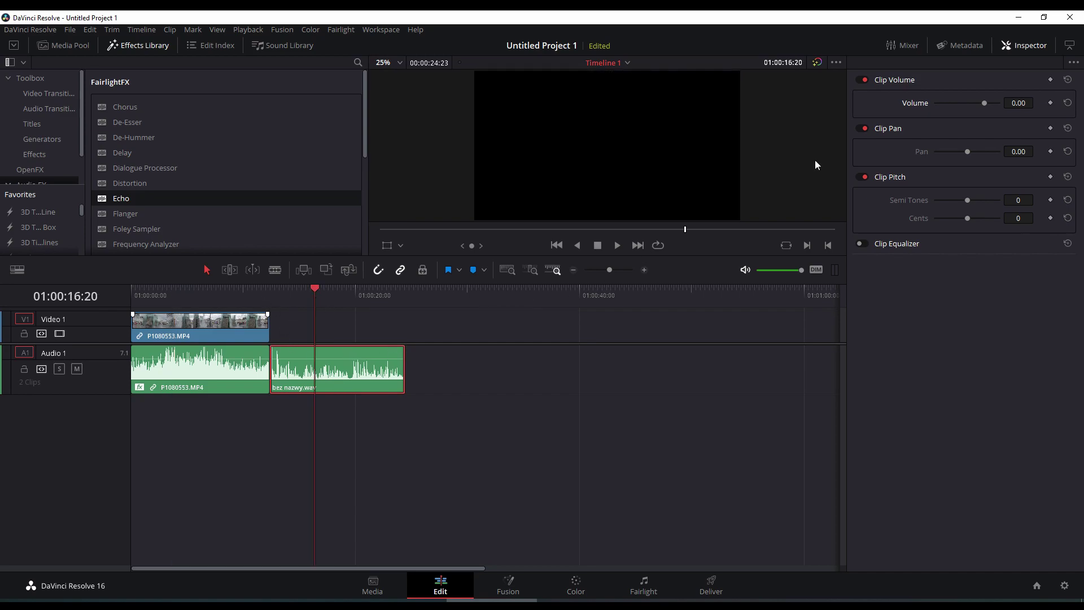
{"action": "left_click", "coordinate": [211, 291]}
{"action": "left_click", "coordinate": [207, 323]}
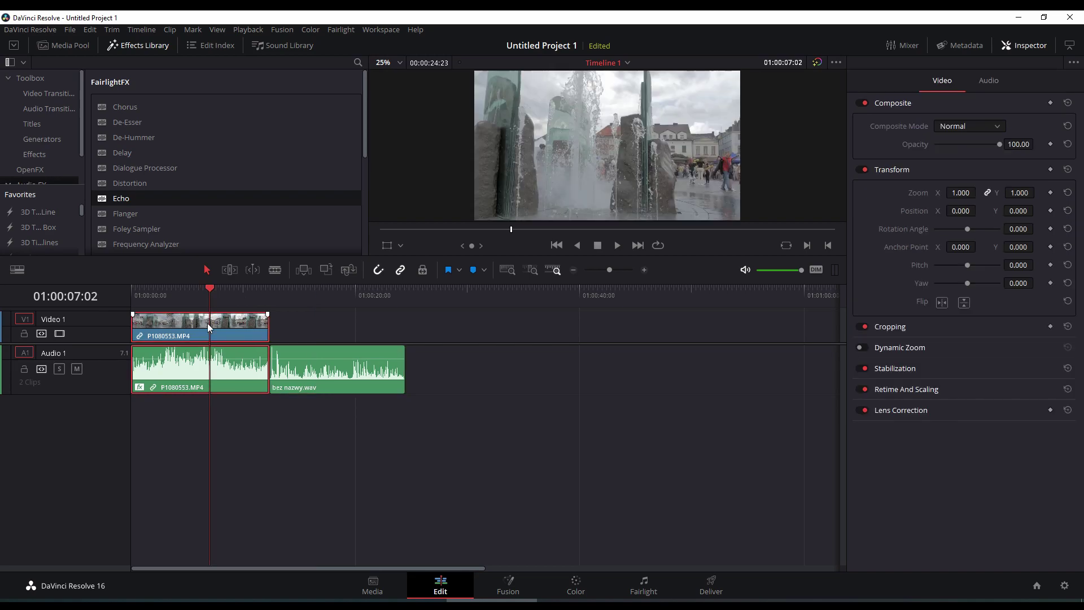
{"action": "left_click", "coordinate": [328, 290]}
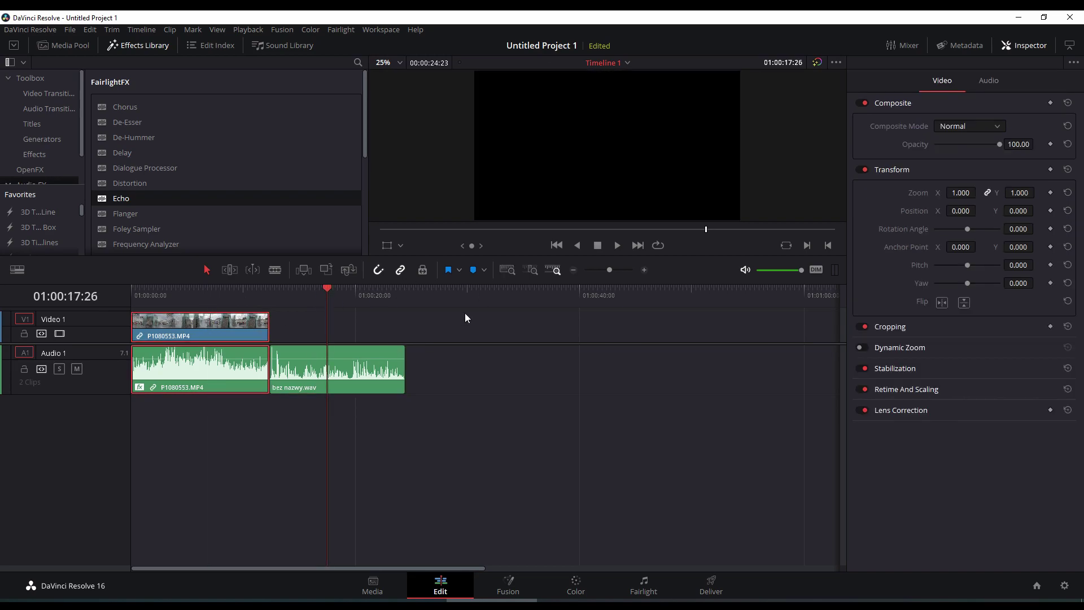
{"action": "left_click", "coordinate": [360, 389]}
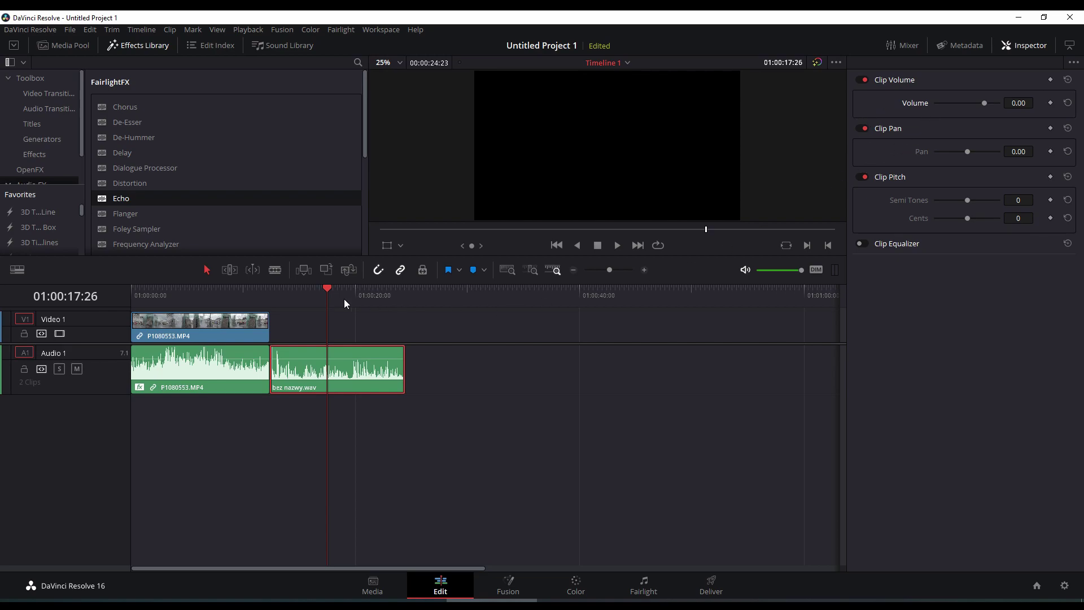
{"action": "left_click", "coordinate": [309, 291]}
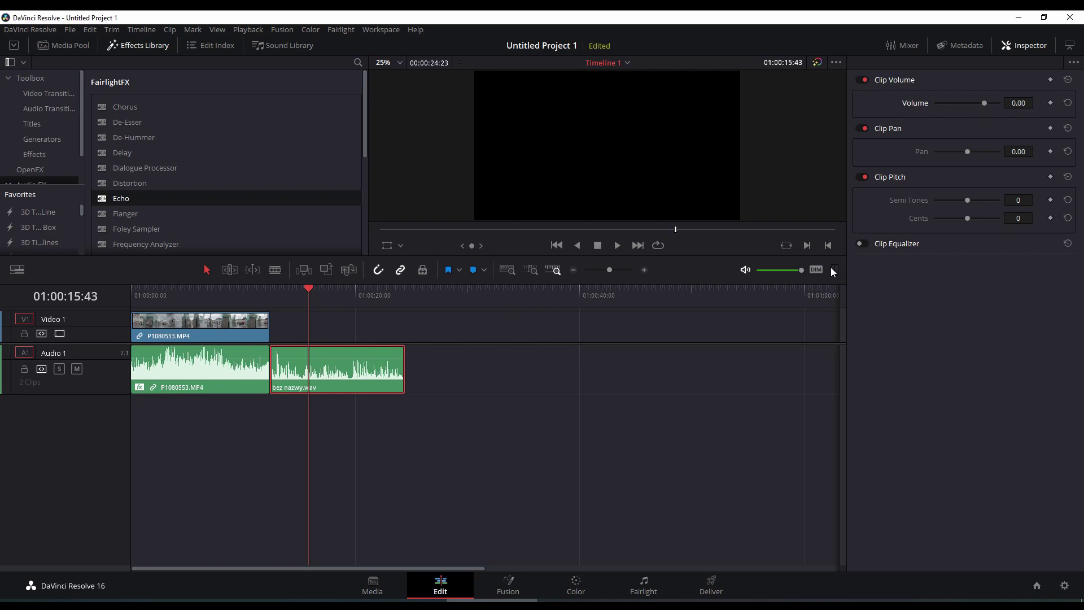
- Preview the WAV clip's volume raised to 15.30 during playback, then reset it to 0.00
{"action": "key", "text": "space"}
{"action": "left_click_drag", "start_coordinate": [985, 104], "coordinate": [992, 104]}
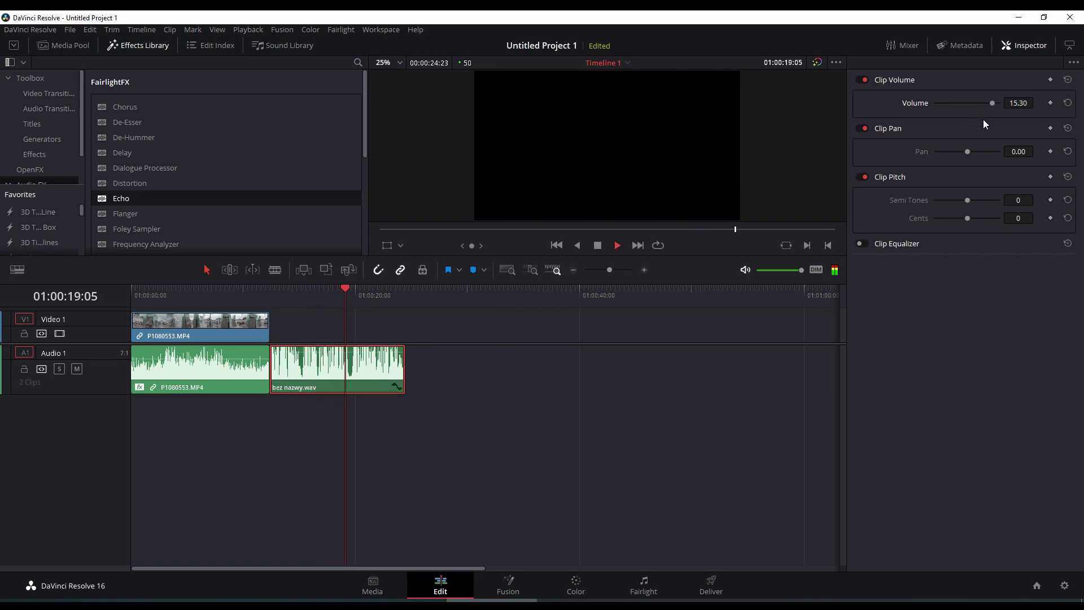
{"action": "key", "text": "space"}
{"action": "left_click", "coordinate": [1067, 103]}
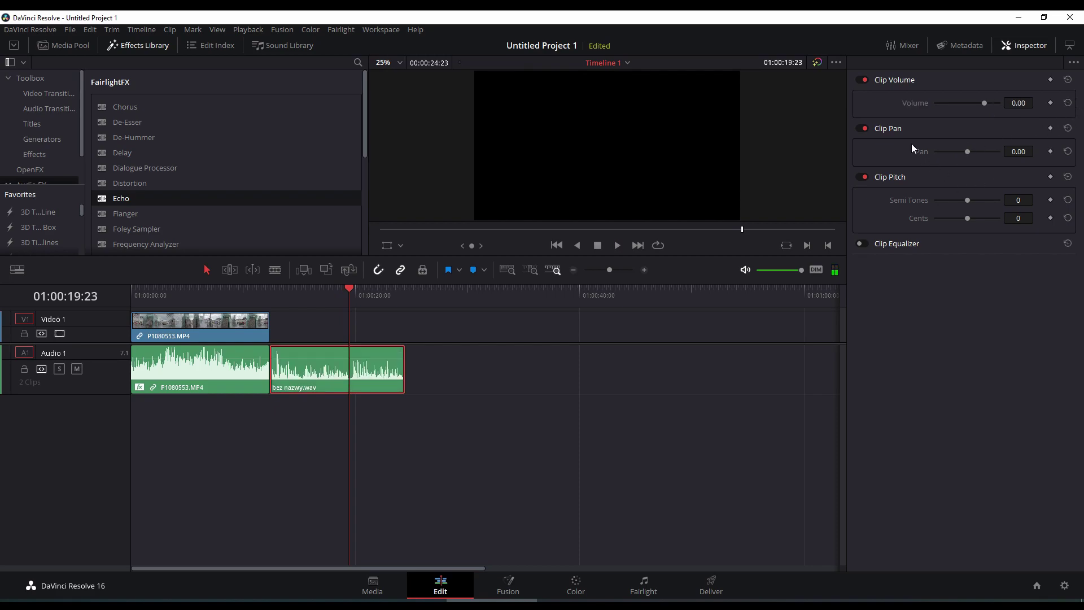
- Preview the WAV clip panned left during playback, then reset pan to 0.00
{"action": "left_click", "coordinate": [307, 295]}
{"action": "key", "text": "space"}
{"action": "left_click_drag", "start_coordinate": [966, 151], "coordinate": [940, 153]}
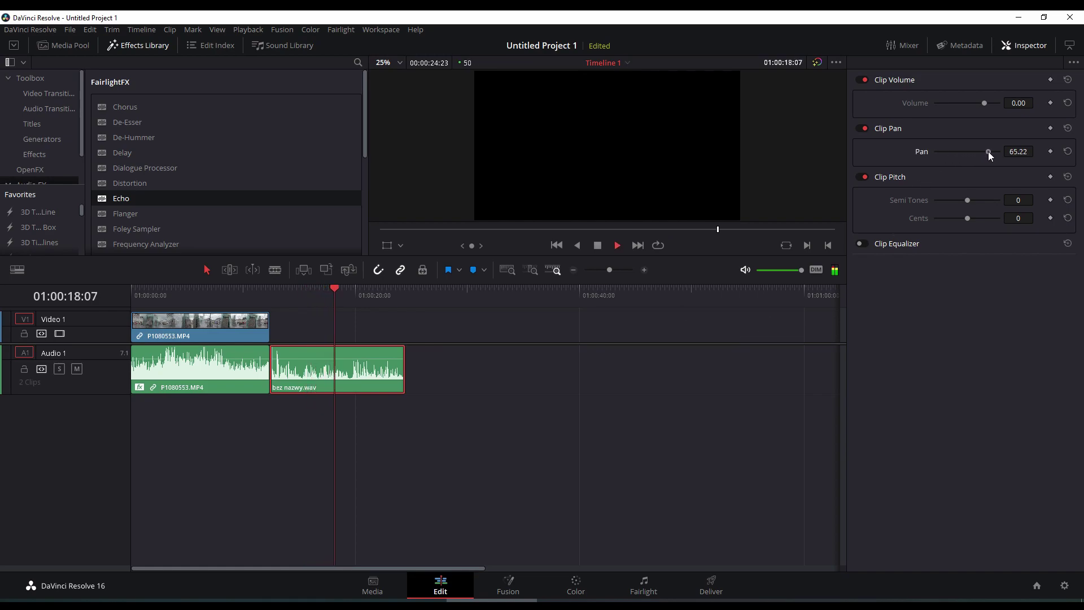
{"action": "key", "text": "space"}
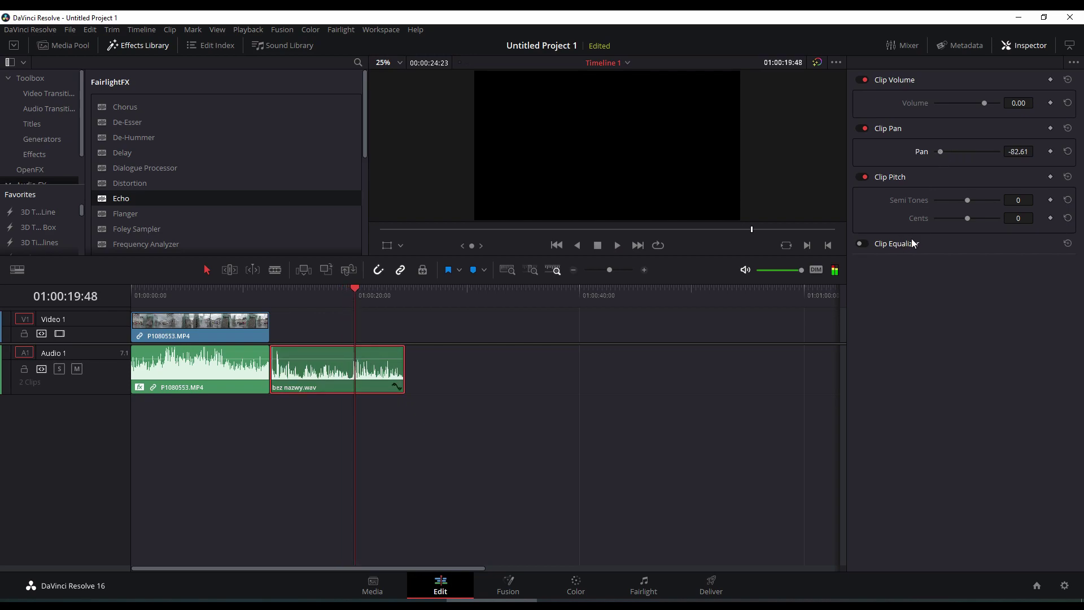
{"action": "left_click", "coordinate": [1067, 151]}
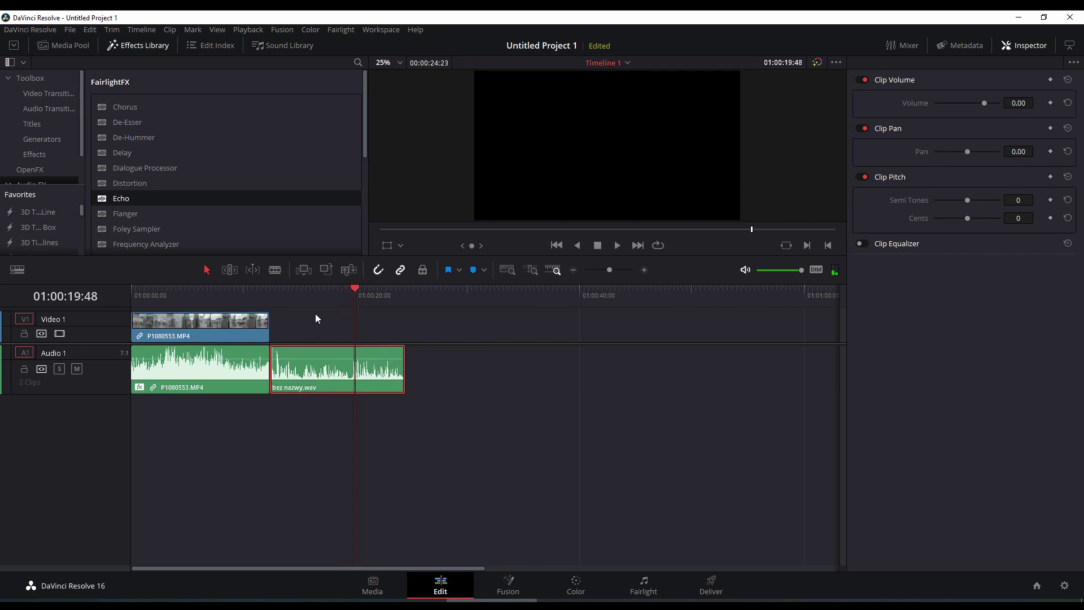
- Preview the WAV clip's pitch raised 12 semitones during playback, then reset semitones to 0
{"action": "left_click", "coordinate": [303, 290]}
{"action": "key", "text": "space"}
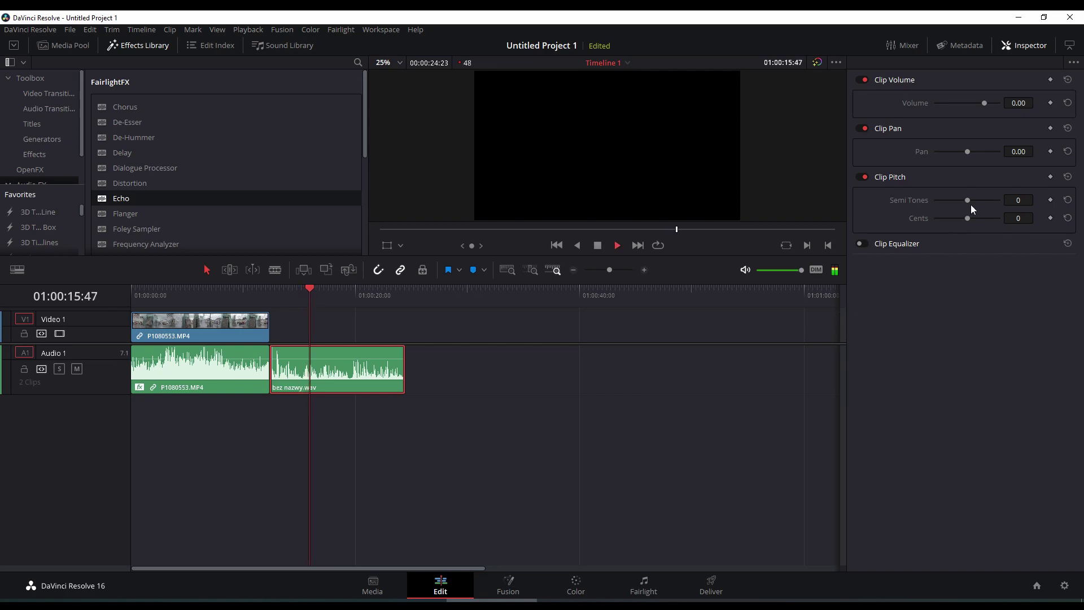
{"action": "left_click_drag", "start_coordinate": [967, 200], "coordinate": [983, 200]}
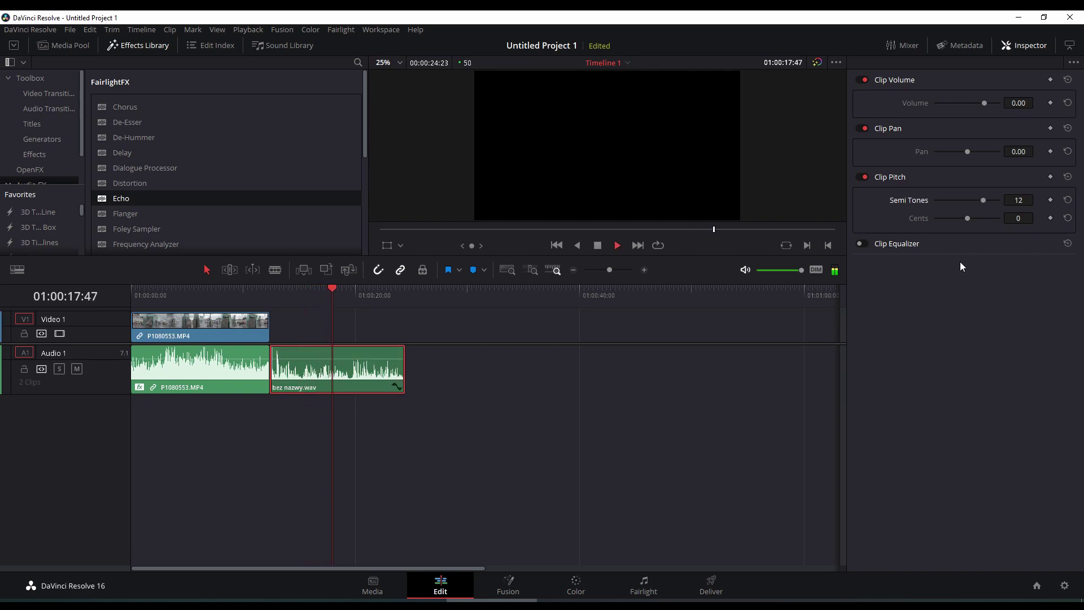
{"action": "key", "text": "space"}
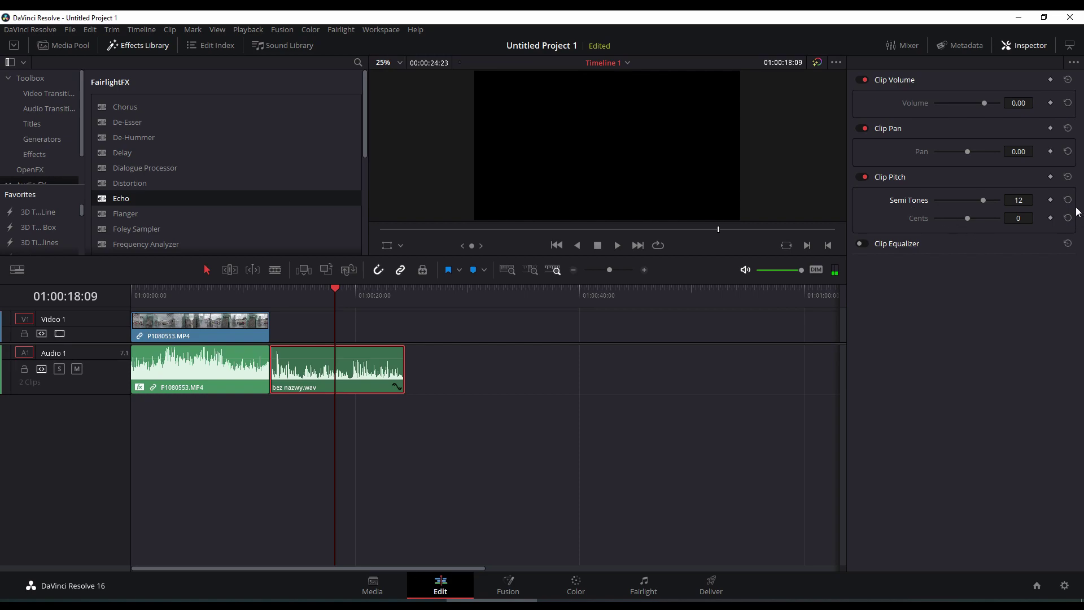
{"action": "left_click", "coordinate": [1067, 200]}
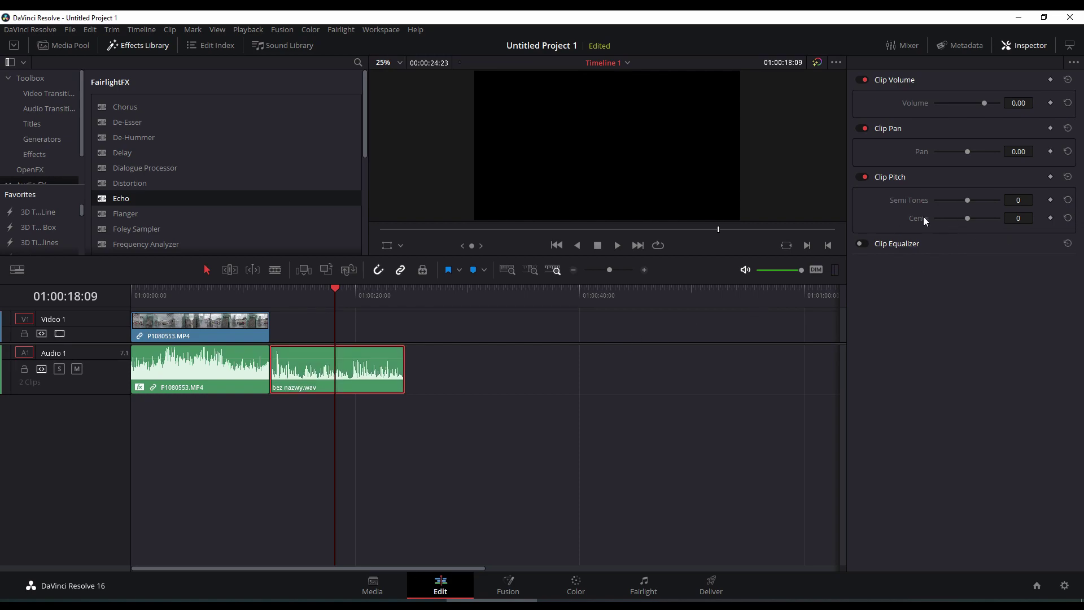
- Preview fine pitch at 100 cents, reset cents to 0, and enable the Clip Equalizer
{"action": "left_click", "coordinate": [305, 295]}
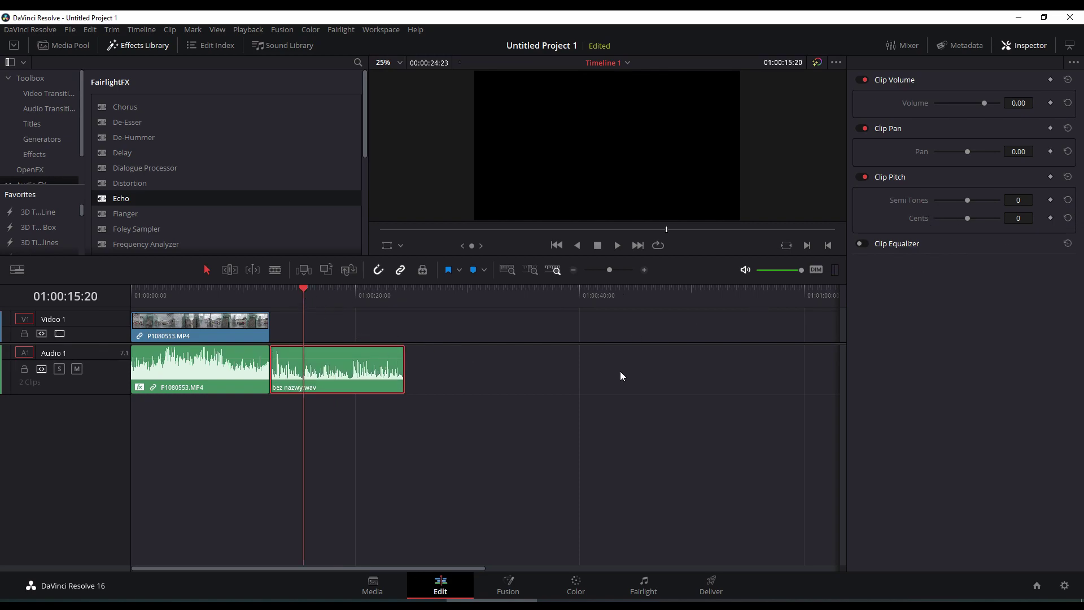
{"action": "key", "text": "space"}
{"action": "left_click_drag", "start_coordinate": [967, 218], "coordinate": [999, 219]}
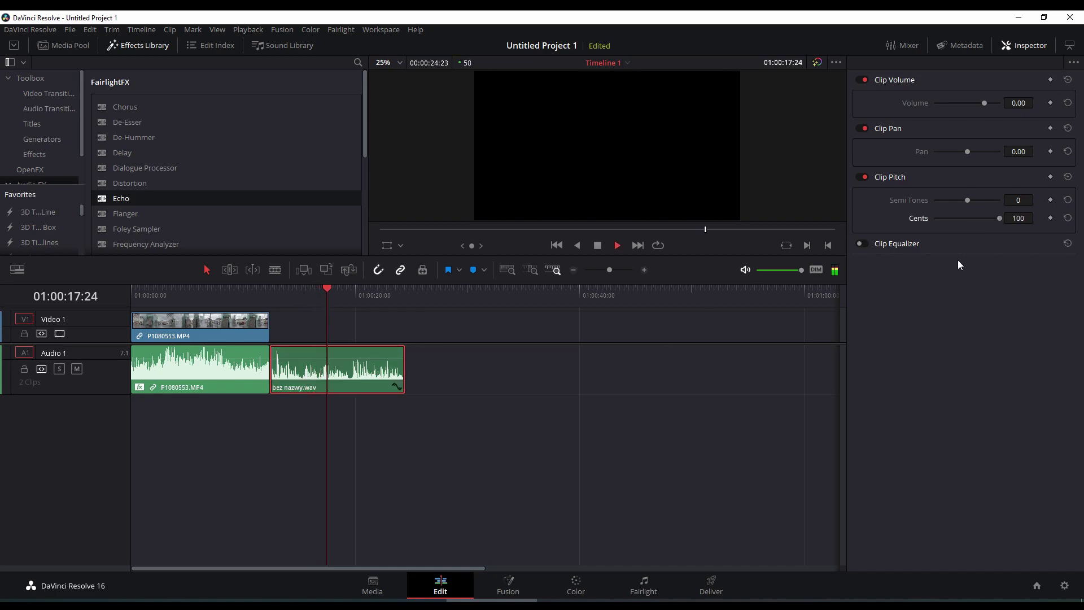
{"action": "key", "text": "space"}
{"action": "left_click", "coordinate": [1067, 219]}
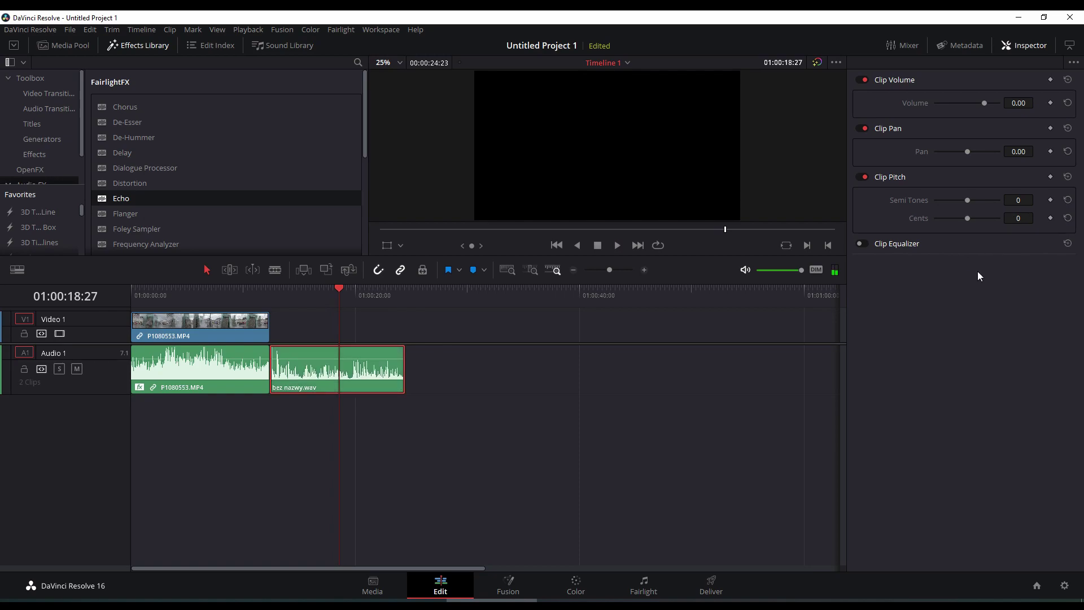
{"action": "left_click", "coordinate": [863, 243]}
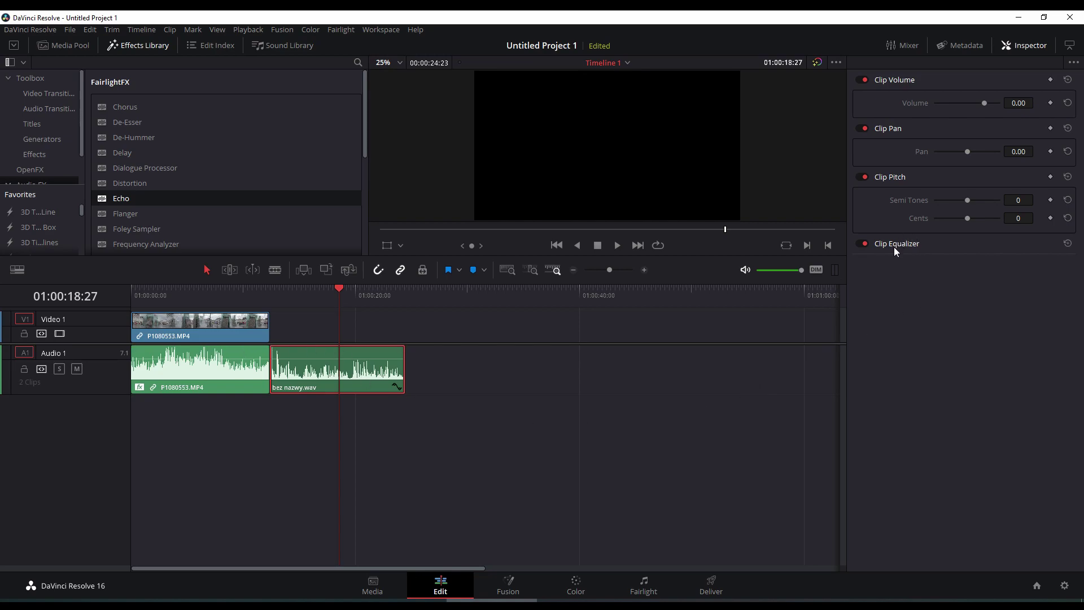
- Boost EQ Band 3 to +12.3 dB and cut Band 2 to -10.2 dB during playback, then reset the EQ flat
{"action": "left_click", "coordinate": [897, 245]}
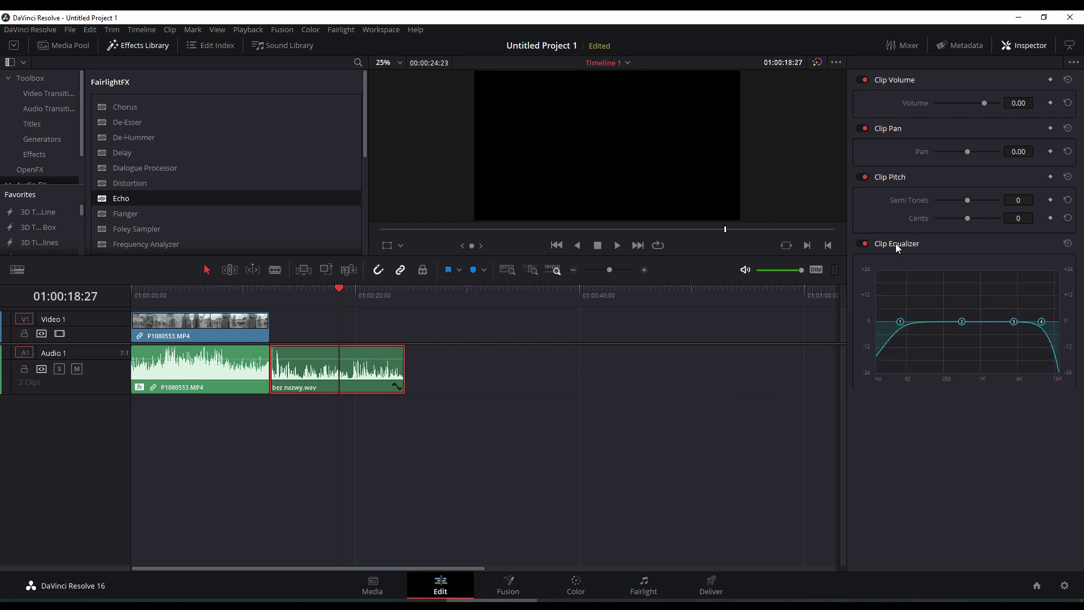
{"action": "left_click", "coordinate": [304, 291]}
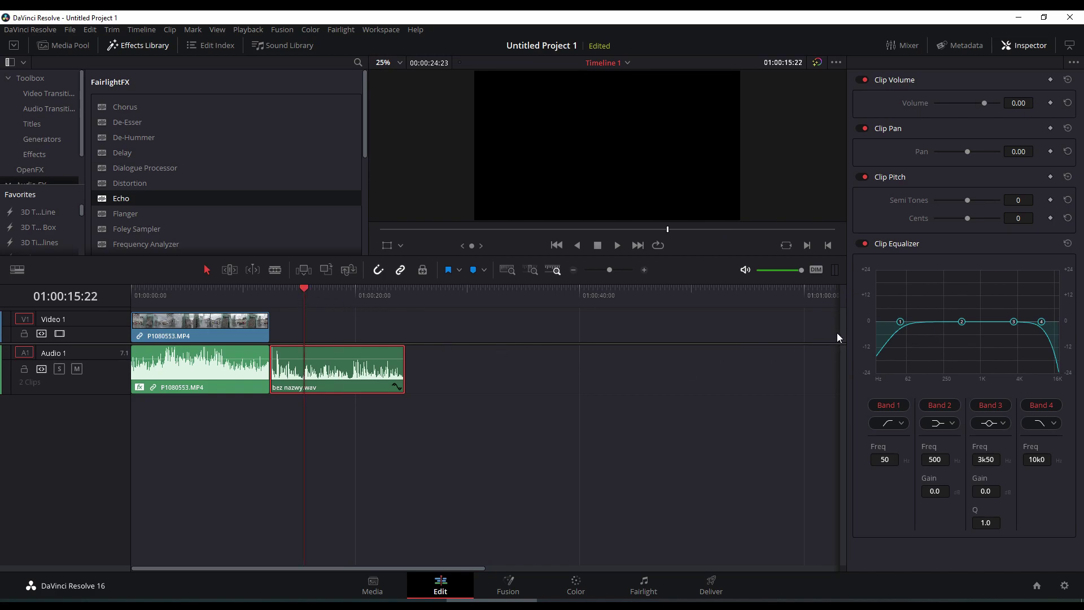
{"action": "key", "text": "space"}
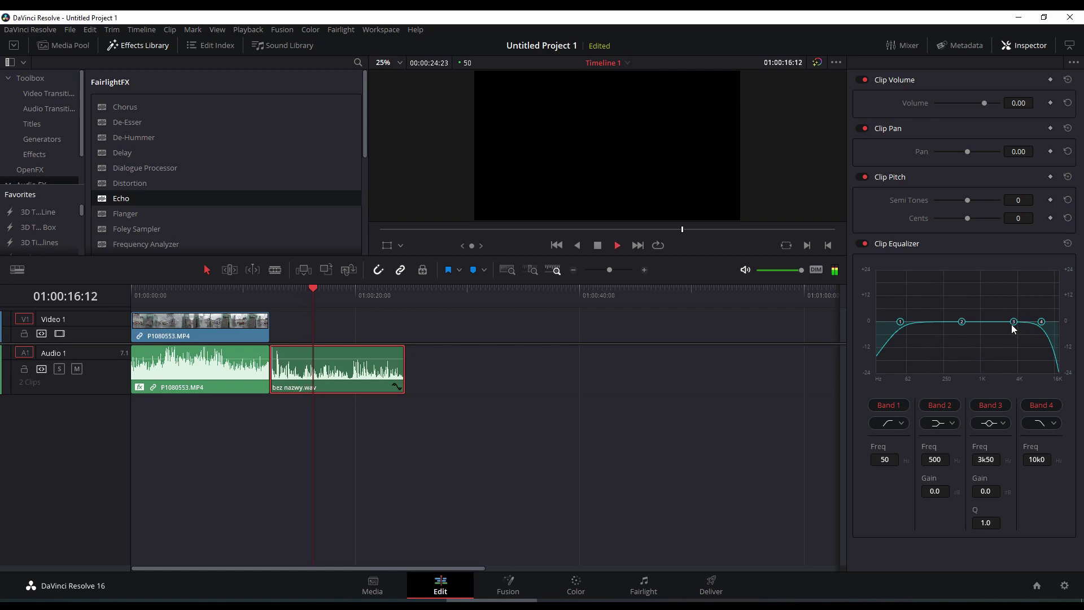
{"action": "left_click_drag", "start_coordinate": [1013, 322], "coordinate": [1014, 295]}
{"action": "left_click_drag", "start_coordinate": [962, 322], "coordinate": [959, 344]}
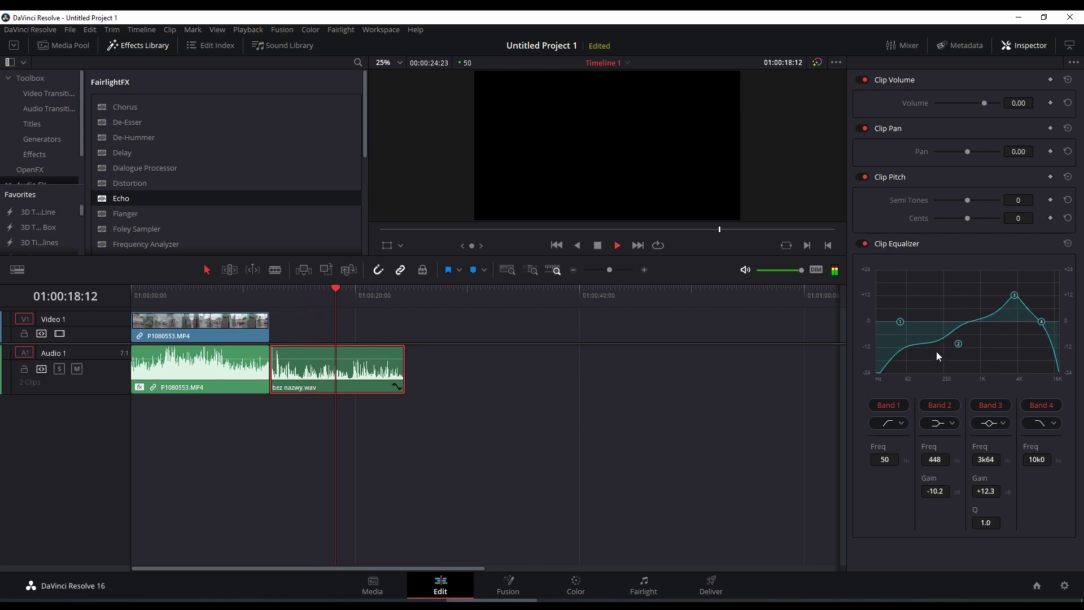
{"action": "key", "text": "space"}
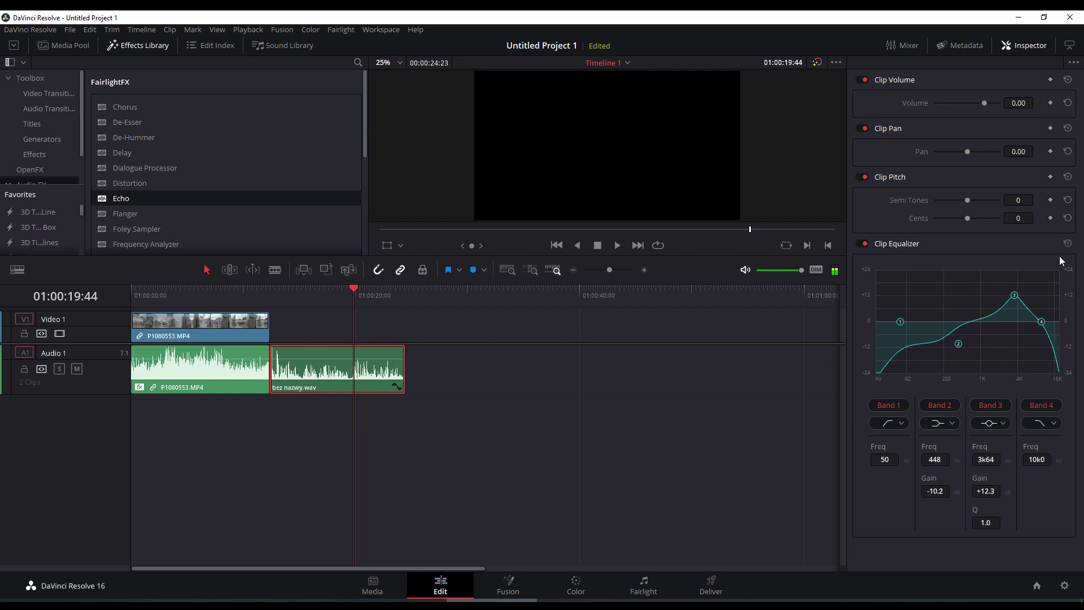
{"action": "left_click", "coordinate": [1068, 243]}
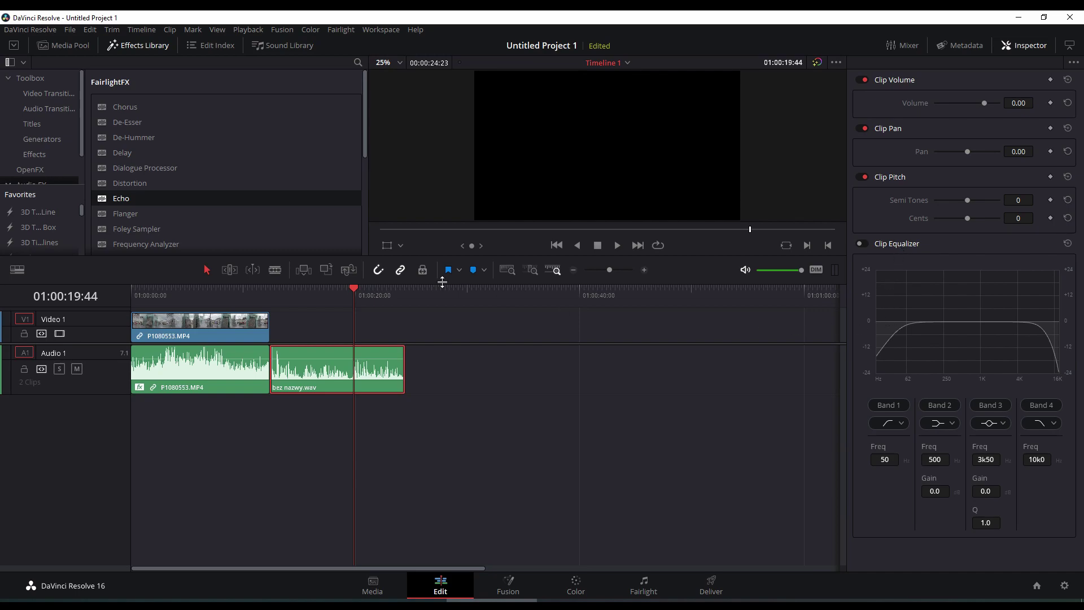
- Add the FairlightFX Echo effect to the bez nazwy.wav clip from the Effects Library
{"action": "left_click", "coordinate": [152, 50]}
{"action": "left_click", "coordinate": [151, 46]}
{"action": "left_click", "coordinate": [13, 45]}
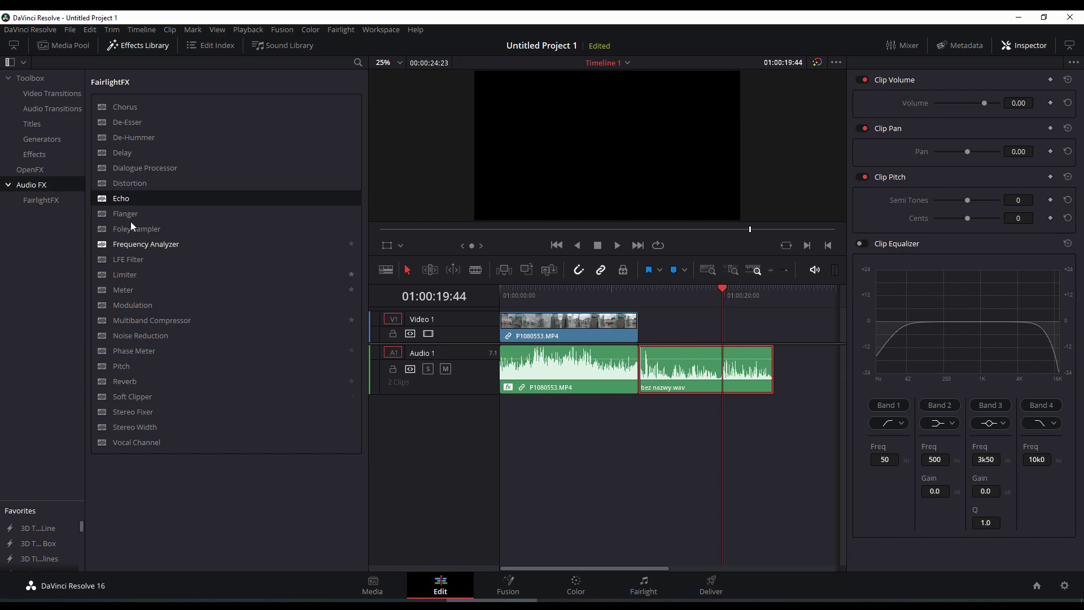
{"action": "left_click", "coordinate": [122, 201]}
{"action": "left_click_drag", "start_coordinate": [126, 201], "coordinate": [684, 360]}
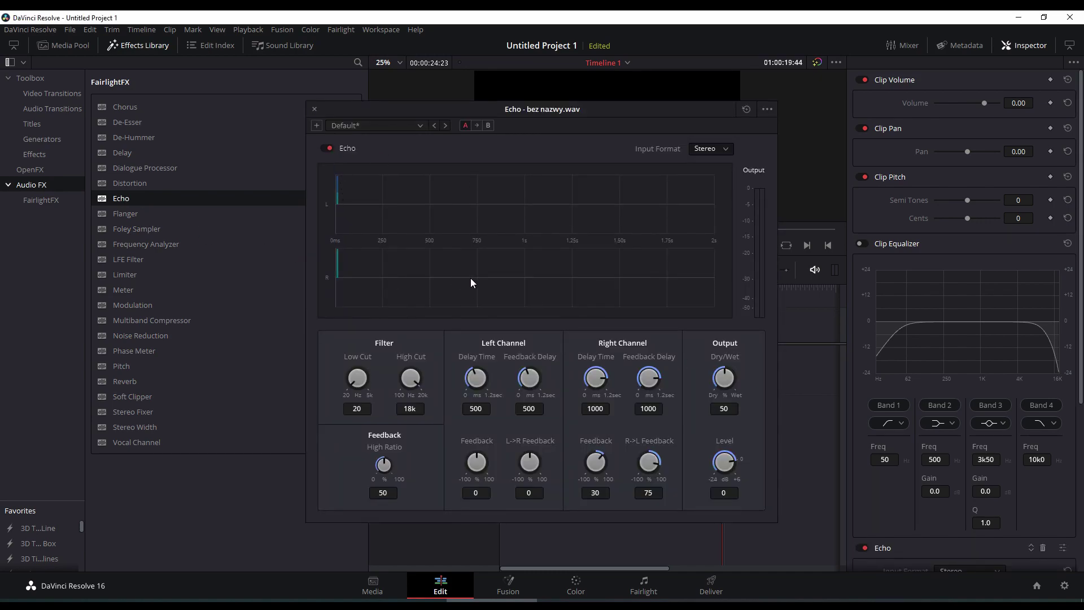
{"action": "left_click", "coordinate": [314, 109]}
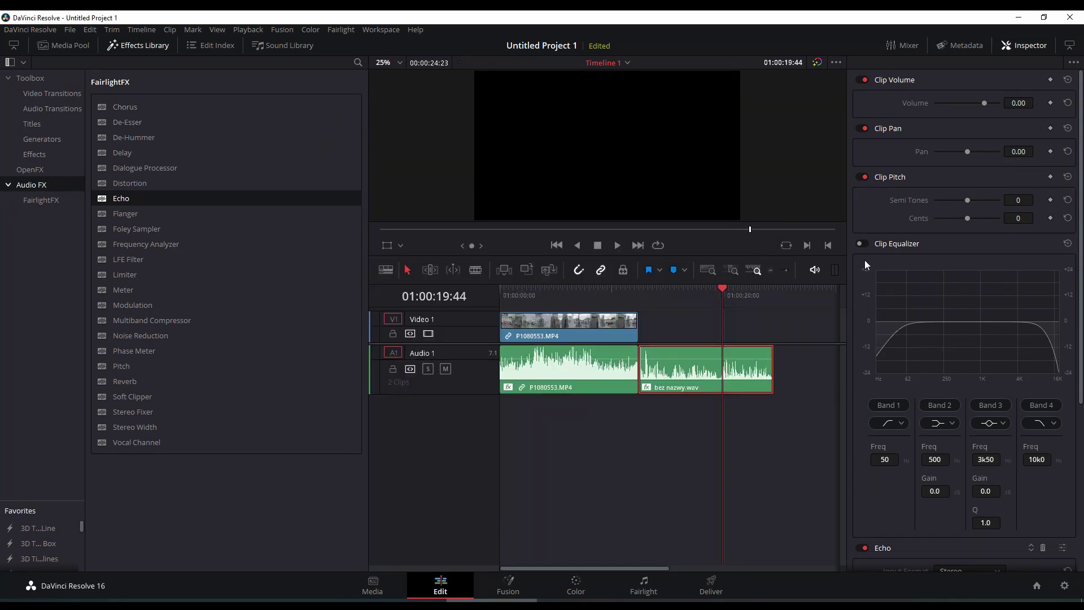
- Collapse the Clip Equalizer to review the Echo settings, and move the playhead to 01:00:05:01
{"action": "left_click", "coordinate": [894, 243]}
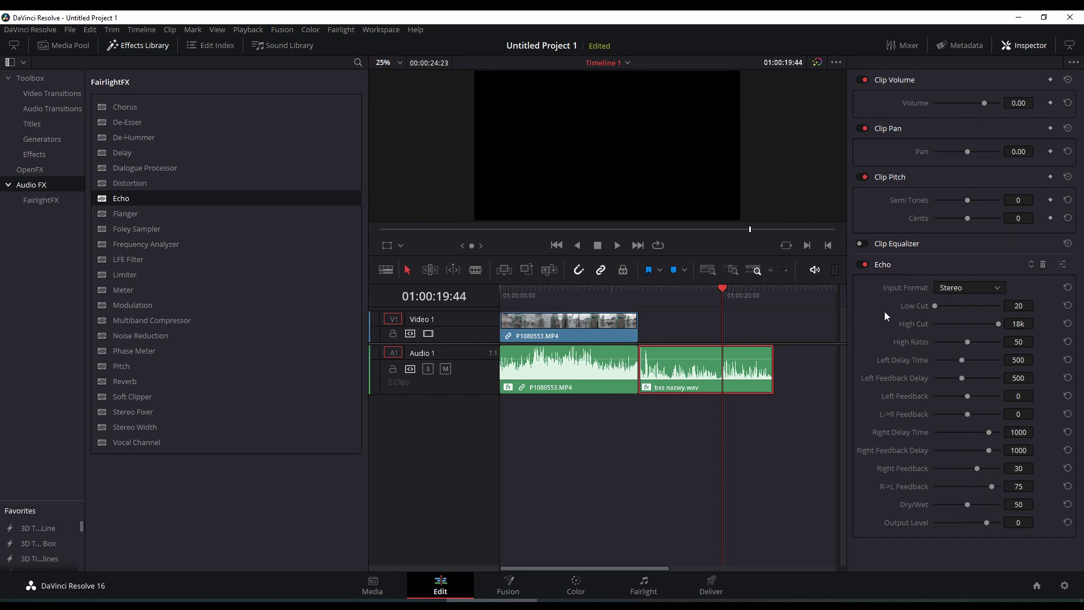
{"action": "left_click", "coordinate": [1062, 264]}
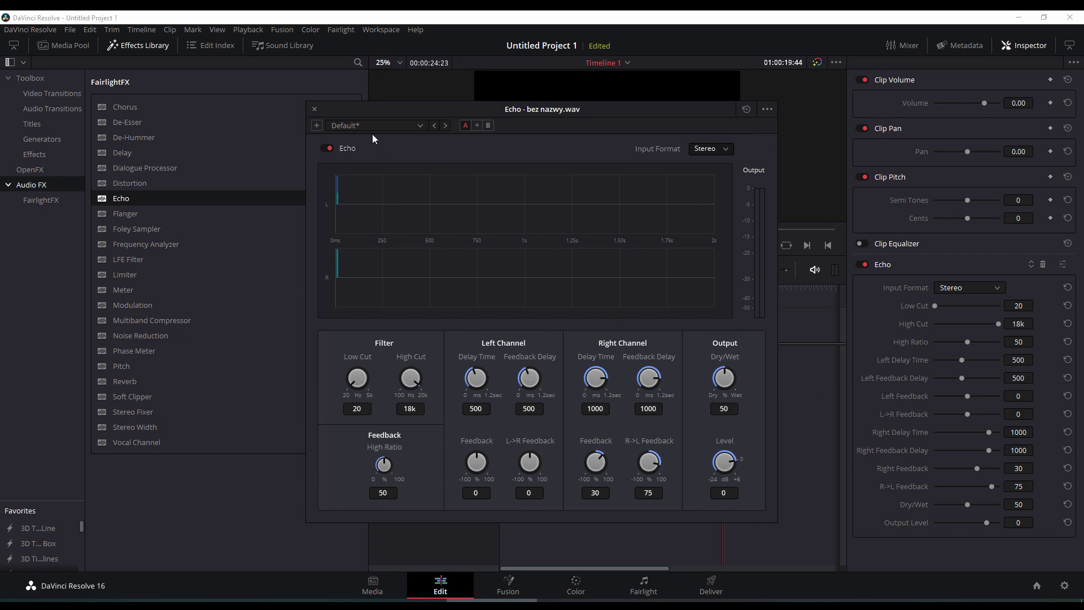
{"action": "left_click", "coordinate": [315, 110]}
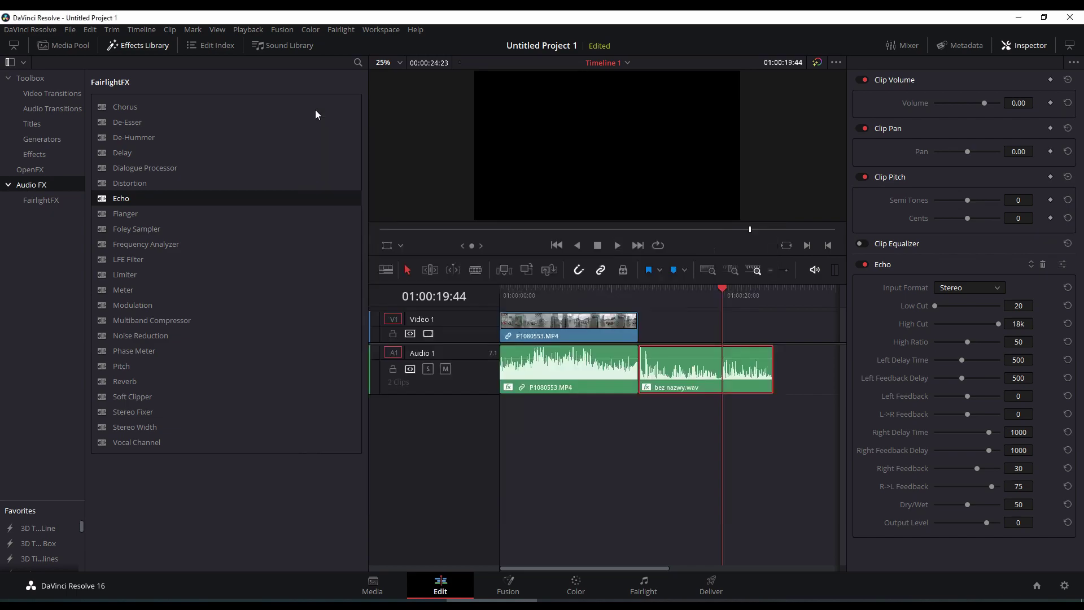
{"action": "left_click", "coordinate": [557, 294]}
- Add Echo to the P1080553 clip, disable it, play back, and remove it
{"action": "left_click", "coordinate": [578, 367]}
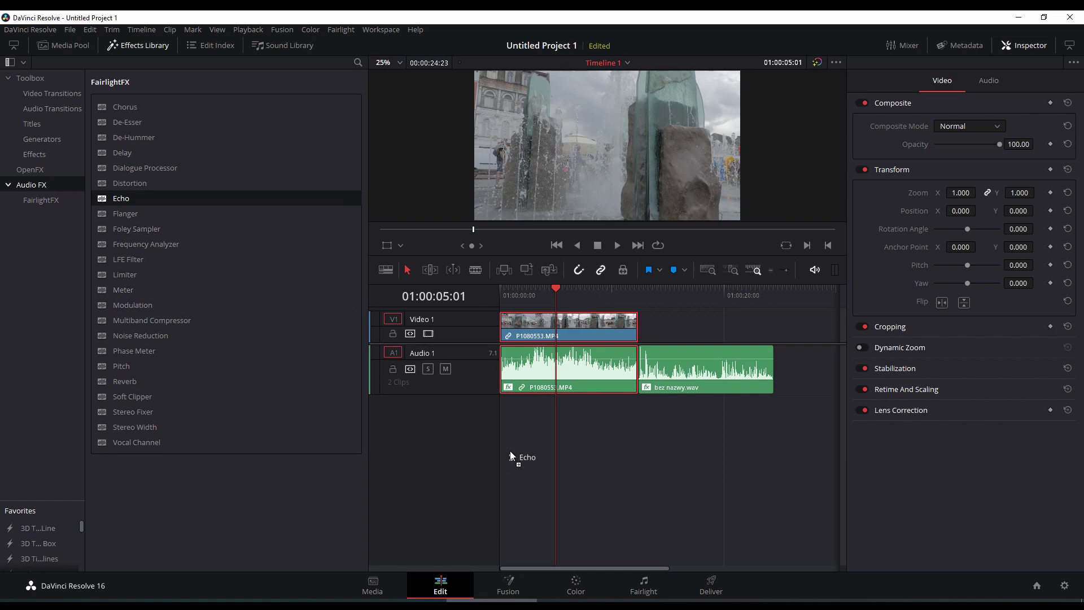
{"action": "left_click_drag", "start_coordinate": [510, 452], "coordinate": [544, 369]}
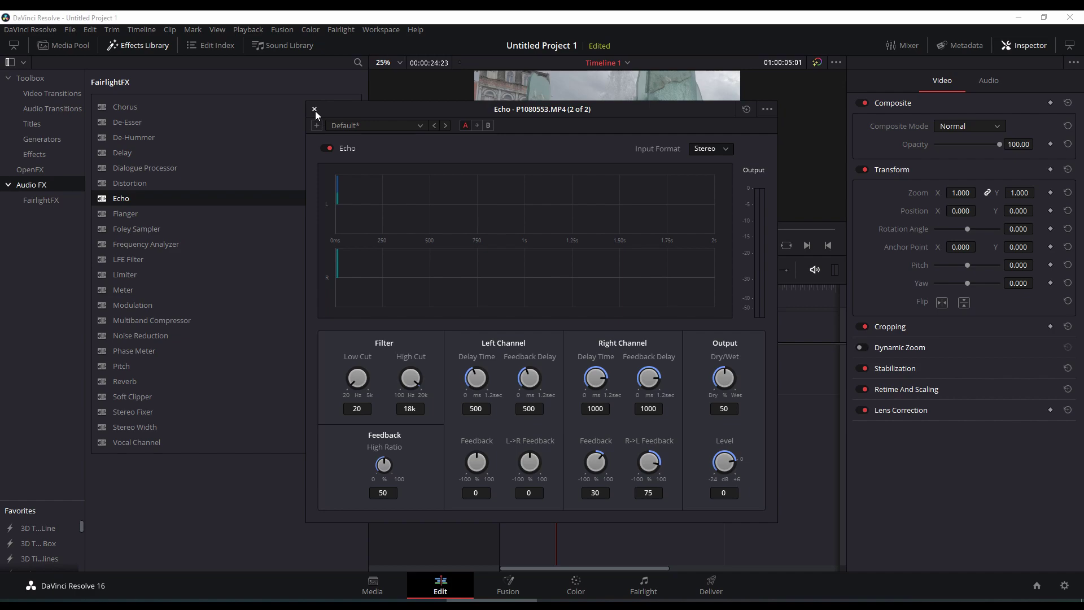
{"action": "left_click", "coordinate": [314, 109]}
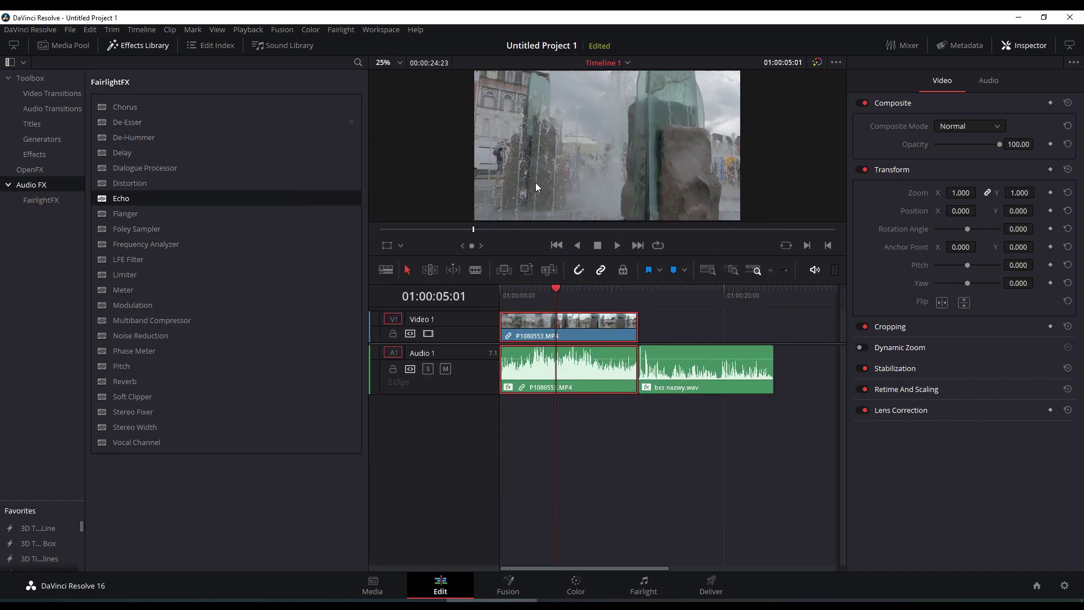
{"action": "left_click", "coordinate": [988, 82]}
{"action": "left_click", "coordinate": [903, 268]}
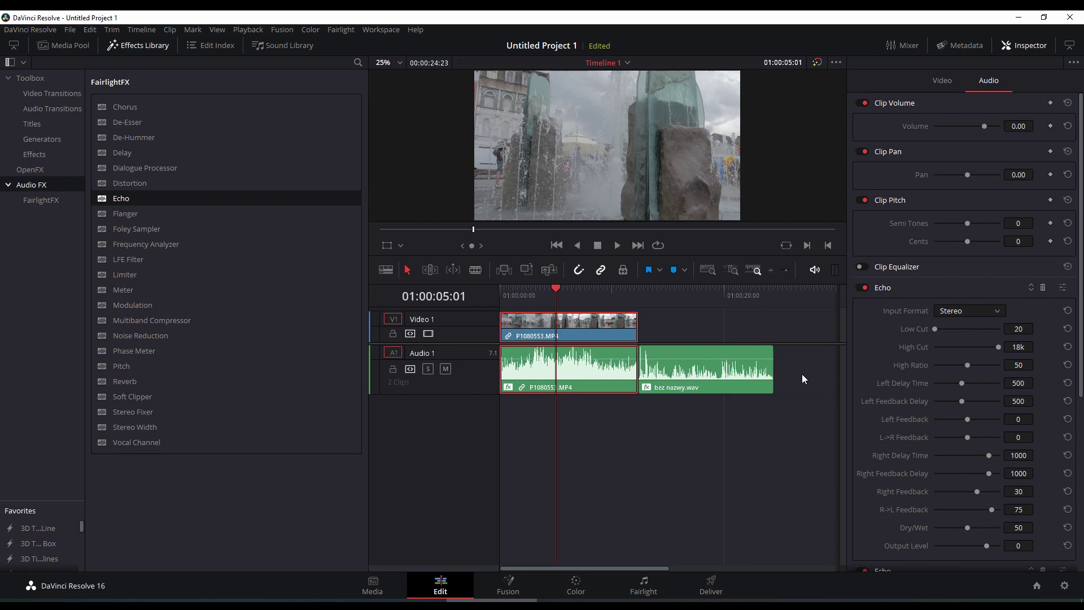
{"action": "left_click", "coordinate": [861, 288]}
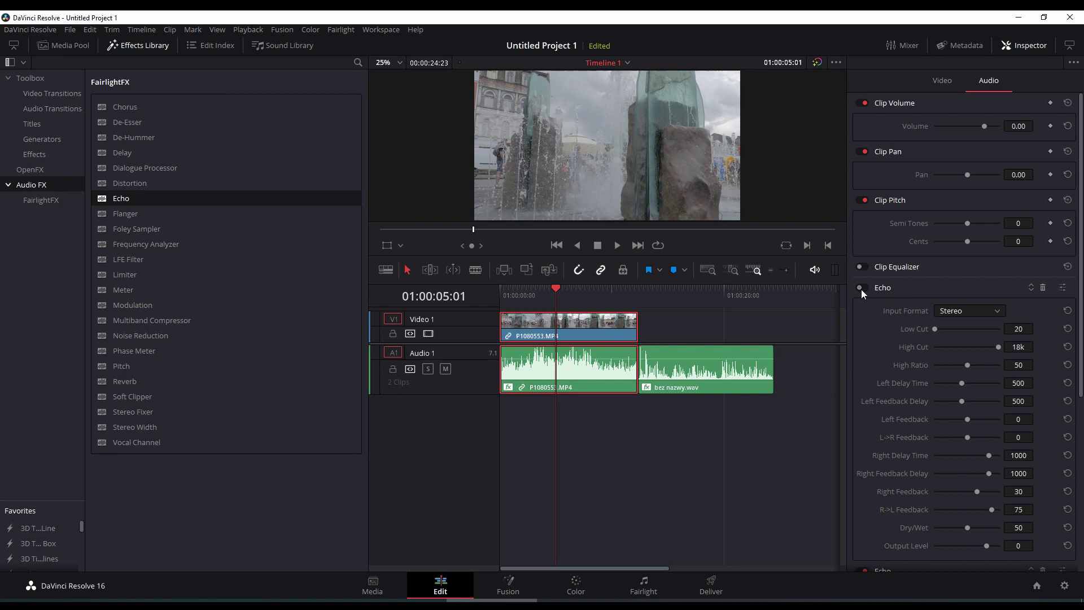
{"action": "left_click", "coordinate": [521, 290]}
{"action": "key", "text": "space"}
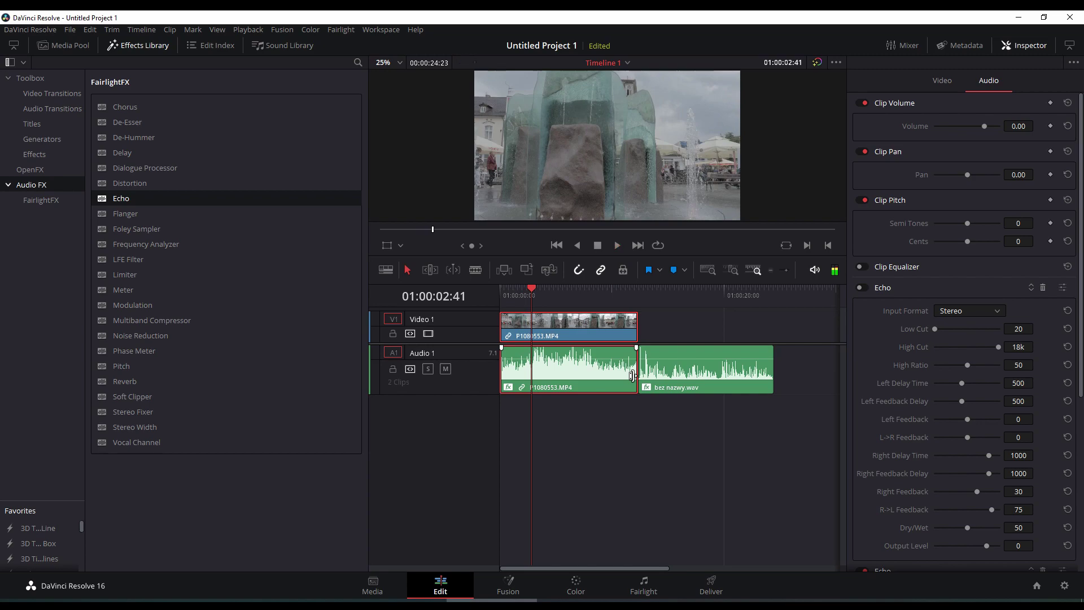
{"action": "left_click", "coordinate": [1043, 288]}
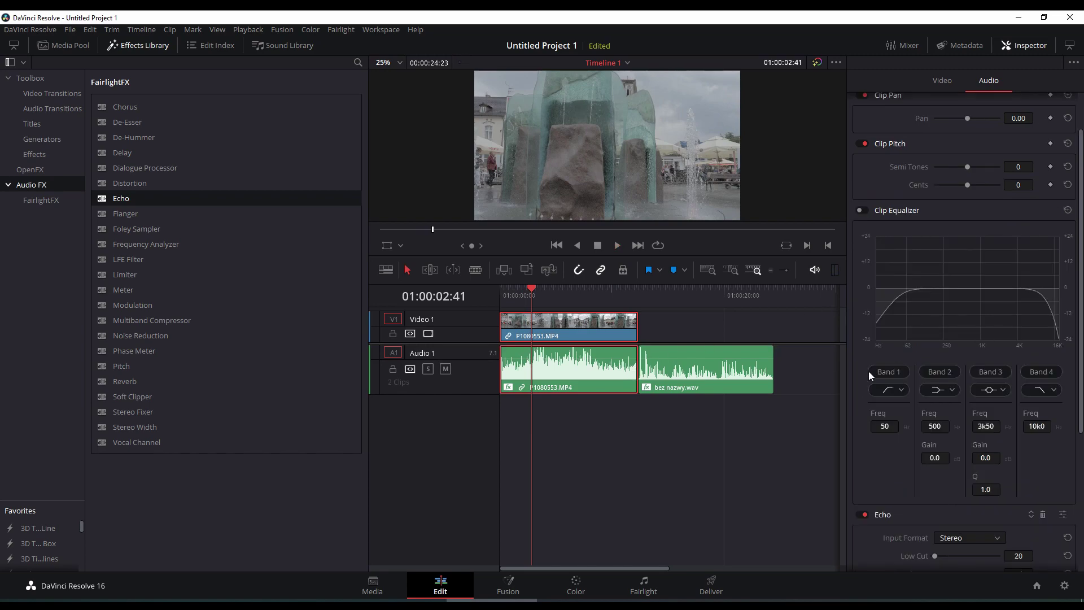
- Remove the Echo effect from the bez nazwy.wav clip
{"action": "left_click", "coordinate": [686, 351]}
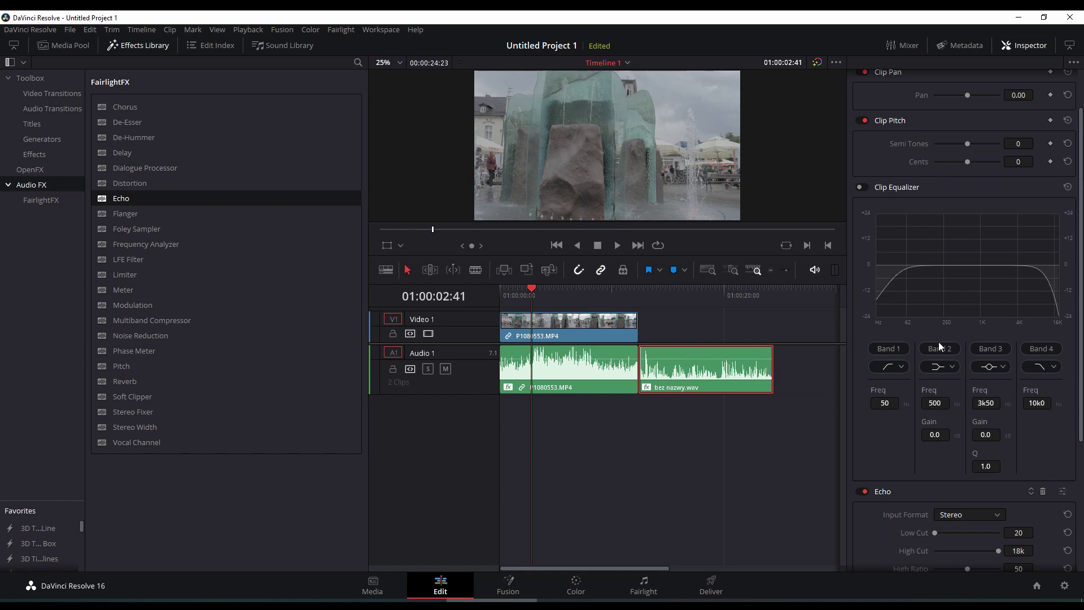
{"action": "left_click", "coordinate": [906, 188]}
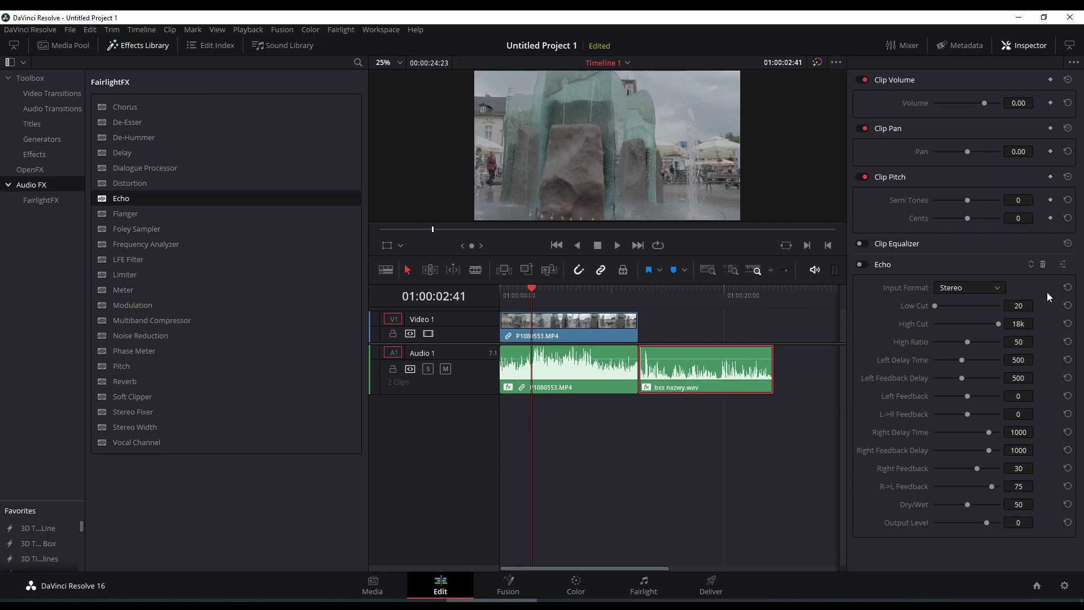
{"action": "left_click", "coordinate": [1043, 265]}
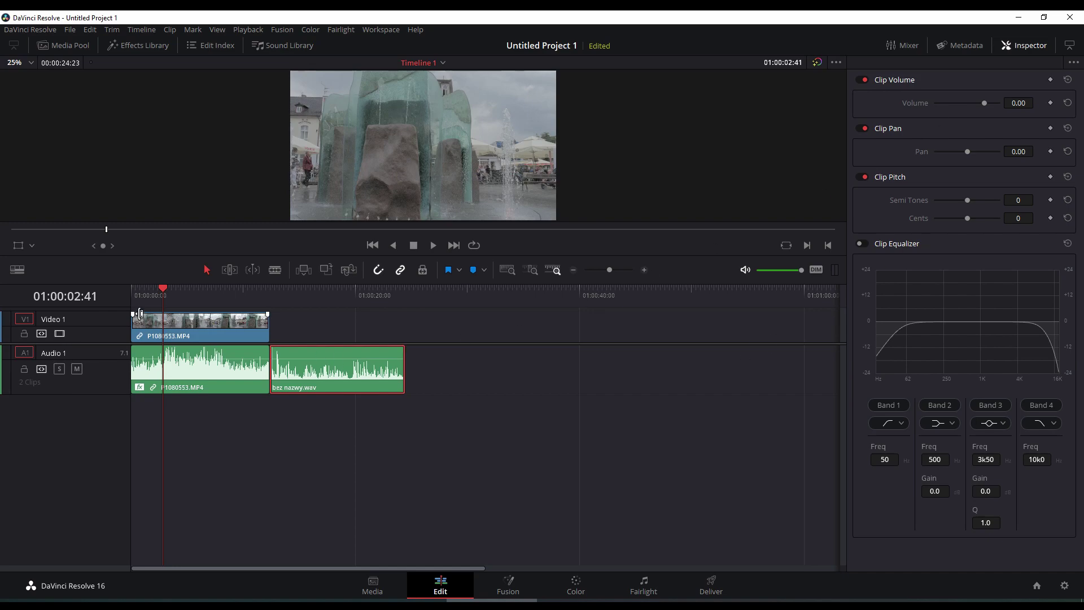
- Add a 0.00 dB volume keyframe to bez nazwy.wav at 01:00:14:37, undoing a test volume drag
{"action": "left_click", "coordinate": [174, 324]}
{"action": "left_click", "coordinate": [299, 292]}
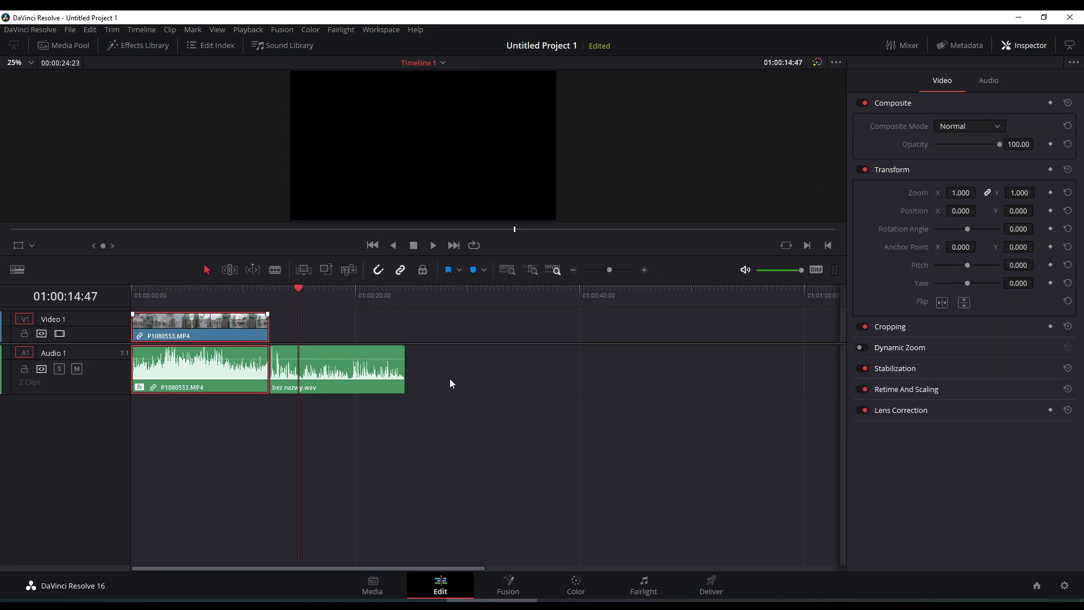
{"action": "left_click", "coordinate": [344, 391]}
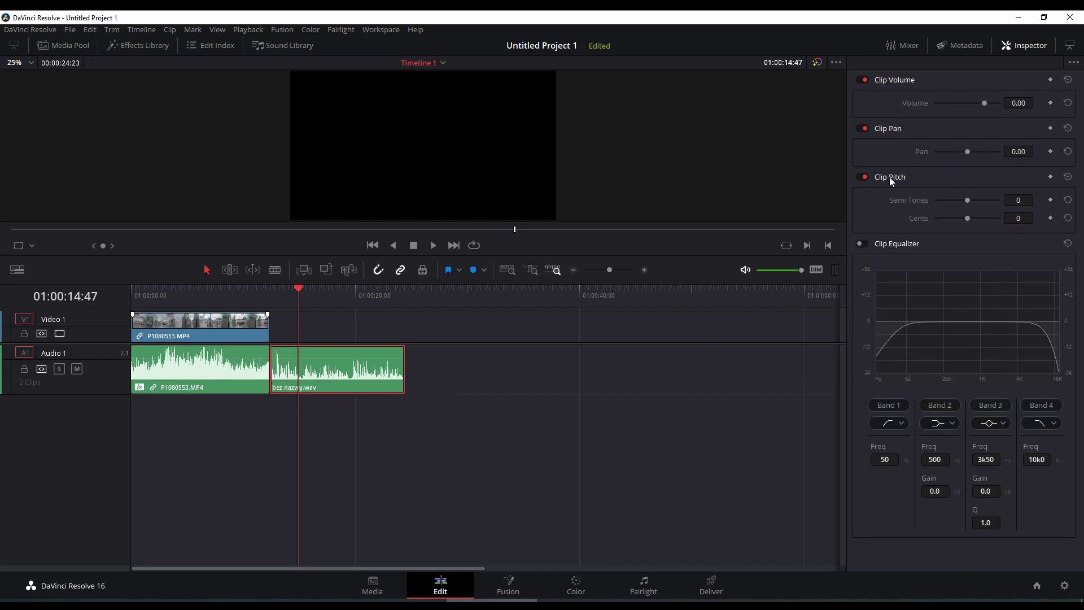
{"action": "left_click", "coordinate": [283, 294]}
{"action": "left_click_drag", "start_coordinate": [283, 293], "coordinate": [296, 296]}
{"action": "left_click", "coordinate": [1050, 103]}
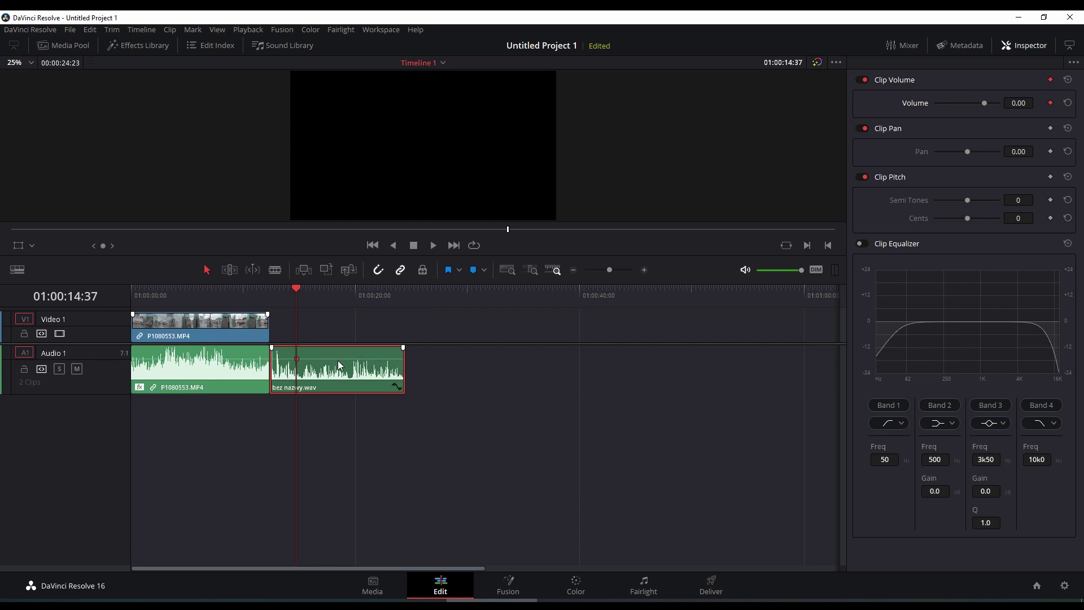
{"action": "left_click_drag", "start_coordinate": [337, 359], "coordinate": [336, 357]}
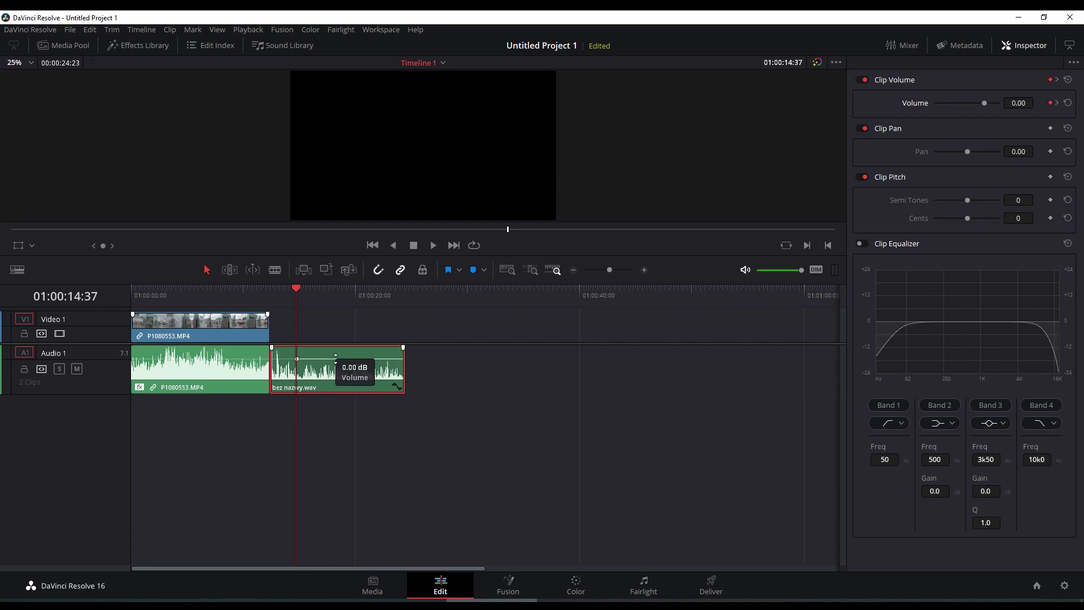
{"action": "key", "text": "ctrl+z"}
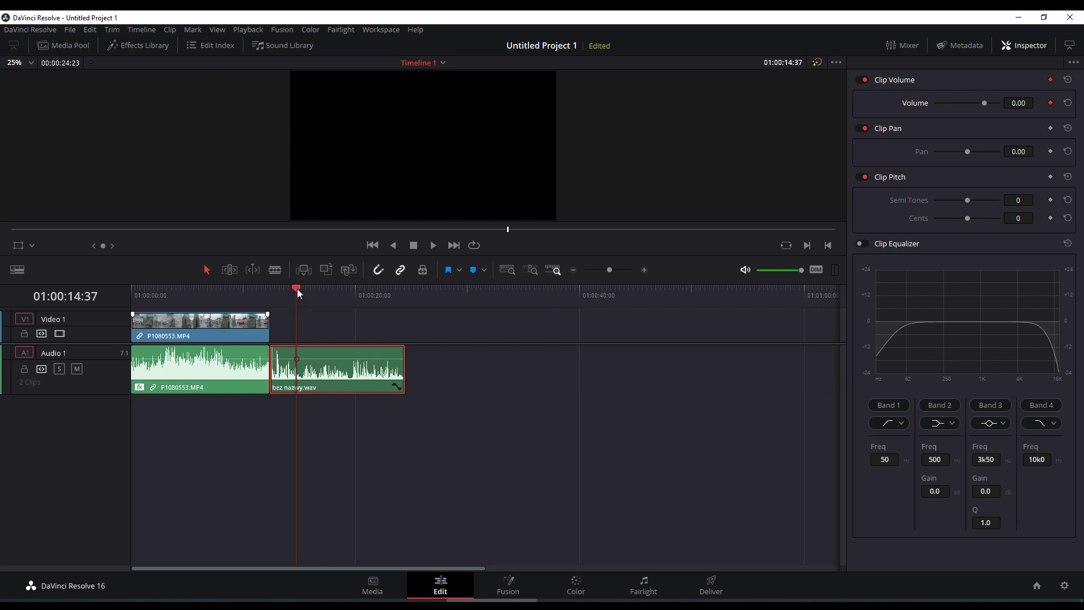
- Lower bez nazwy.wav volume at 01:00:16:18 for a second keyframe; test P1080553 volume at -10.70, then reset
{"action": "left_click_drag", "start_coordinate": [297, 289], "coordinate": [313, 288]}
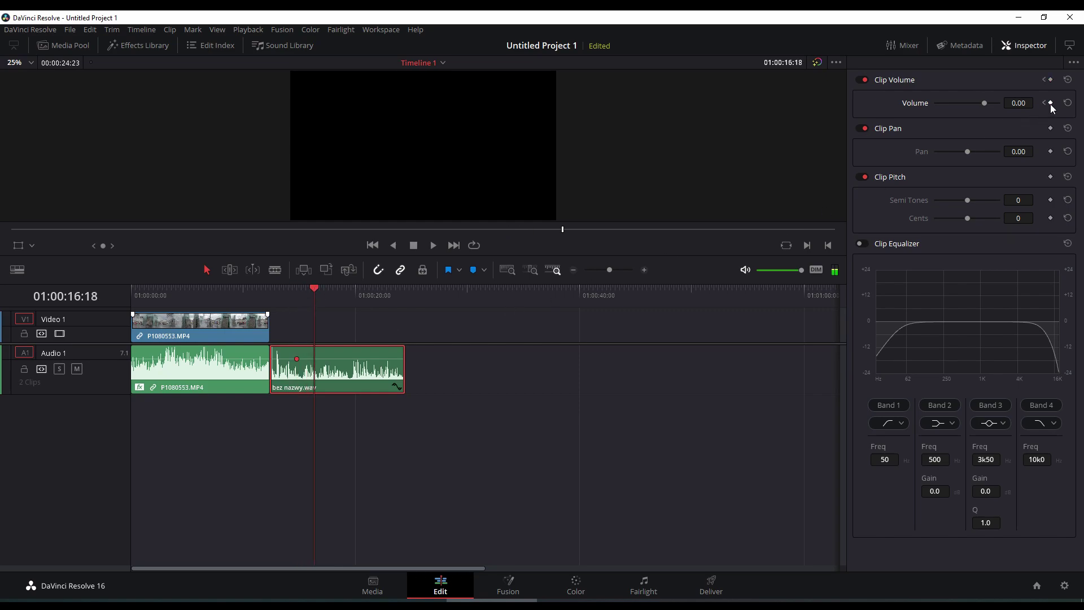
{"action": "left_click_drag", "start_coordinate": [984, 103], "coordinate": [980, 104]}
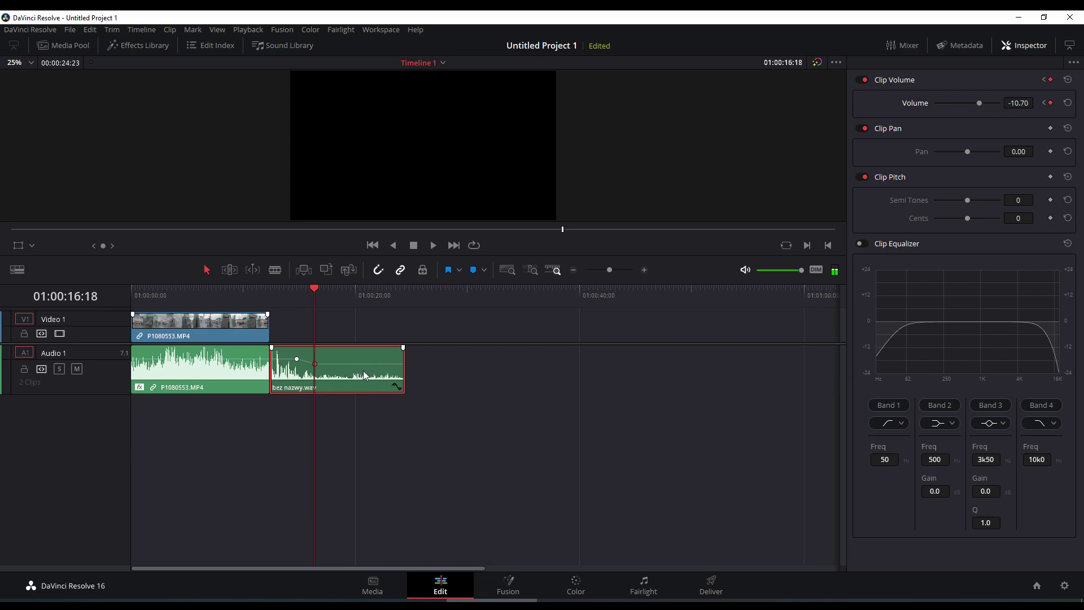
{"action": "left_click", "coordinate": [218, 387]}
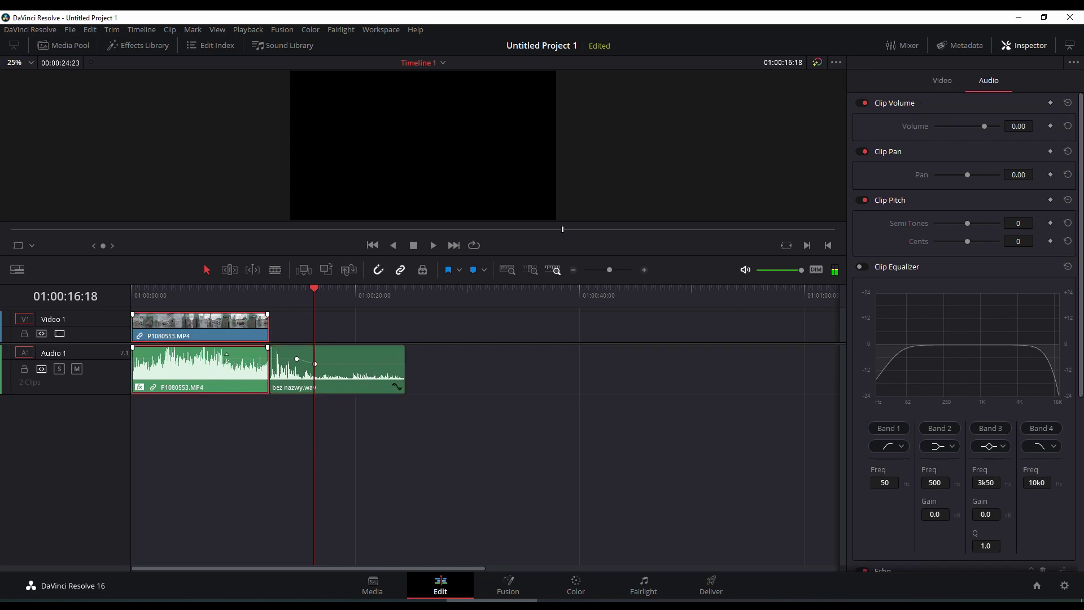
{"action": "left_click", "coordinate": [228, 292]}
{"action": "left_click_drag", "start_coordinate": [984, 126], "coordinate": [979, 126]}
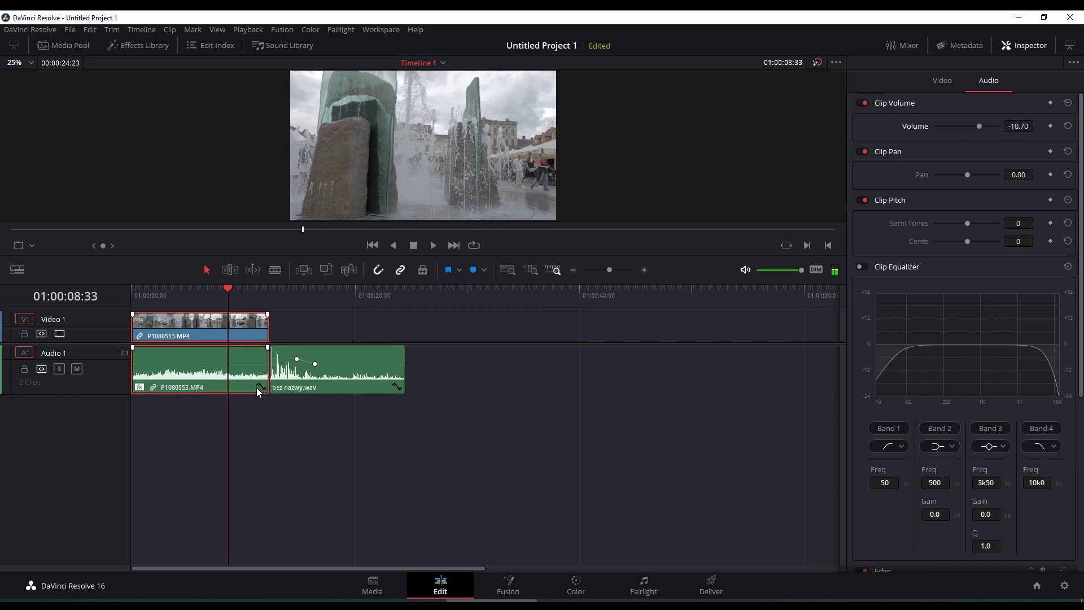
{"action": "left_click", "coordinate": [1066, 126]}
- Display the bez nazwy.wav volume keyframe curve with the playhead at 01:00:16:13
{"action": "left_click", "coordinate": [314, 296]}
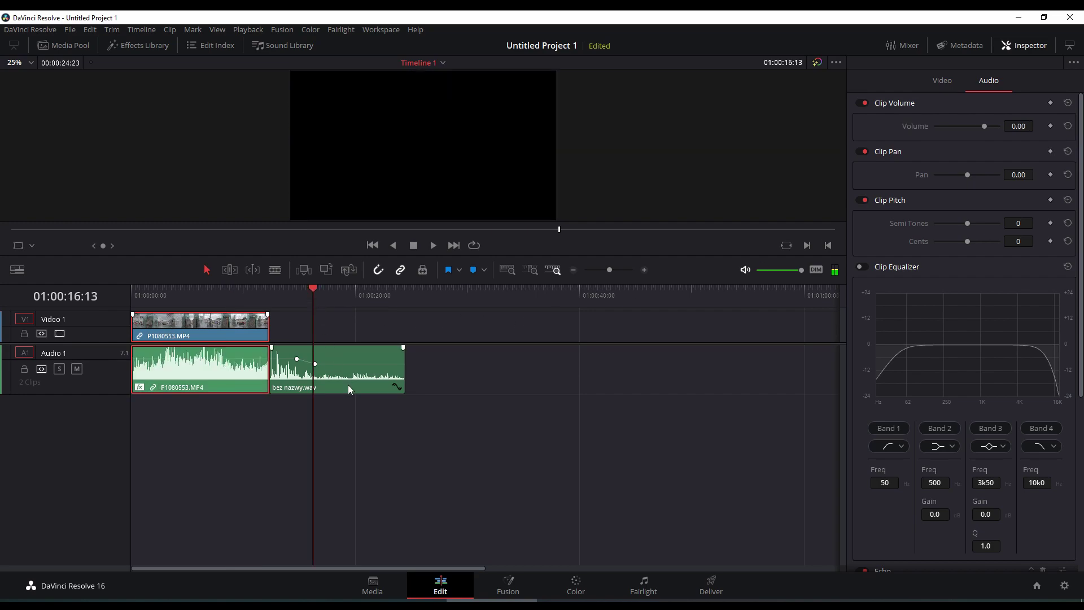
{"action": "left_click", "coordinate": [364, 388]}
{"action": "left_click", "coordinate": [398, 387]}
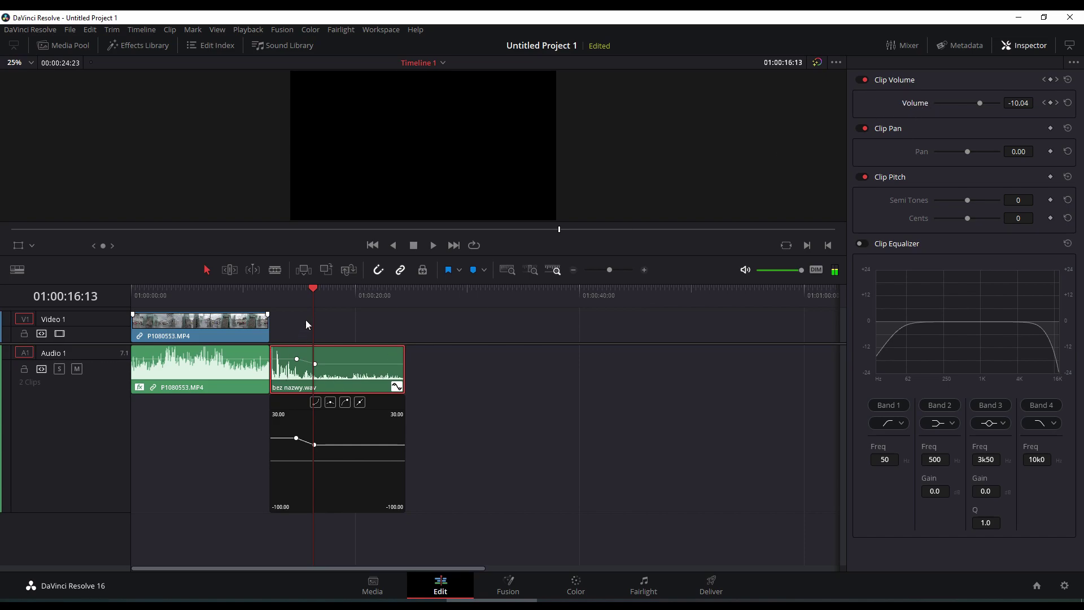
- Add a volume keyframe at 01:00:20:02 holding -10.70 dB, then check the existing keyframes
{"action": "left_click_drag", "start_coordinate": [314, 288], "coordinate": [355, 289]}
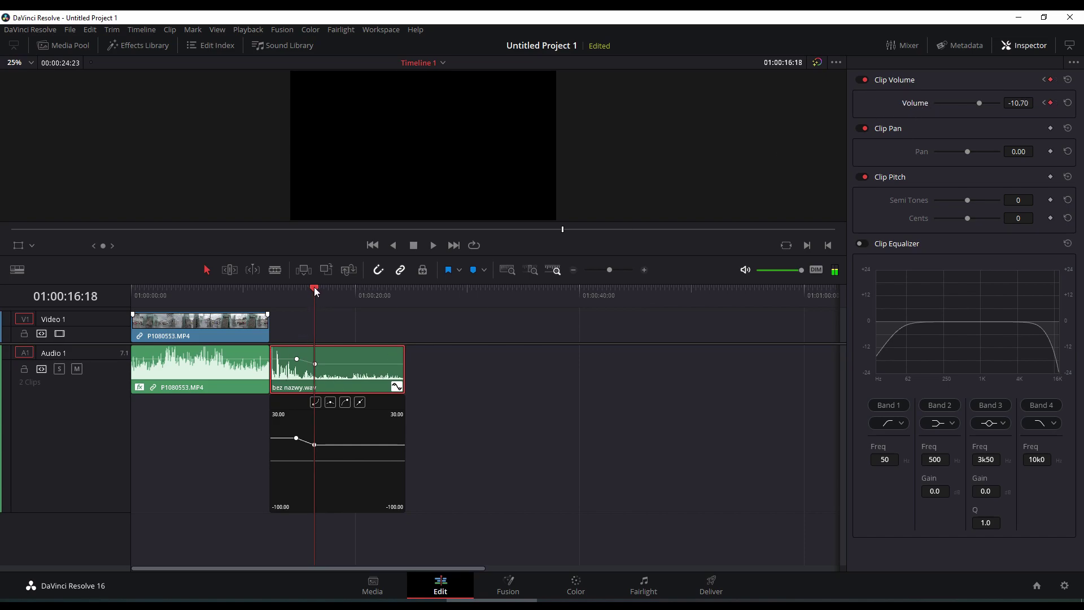
{"action": "left_click", "coordinate": [1051, 103]}
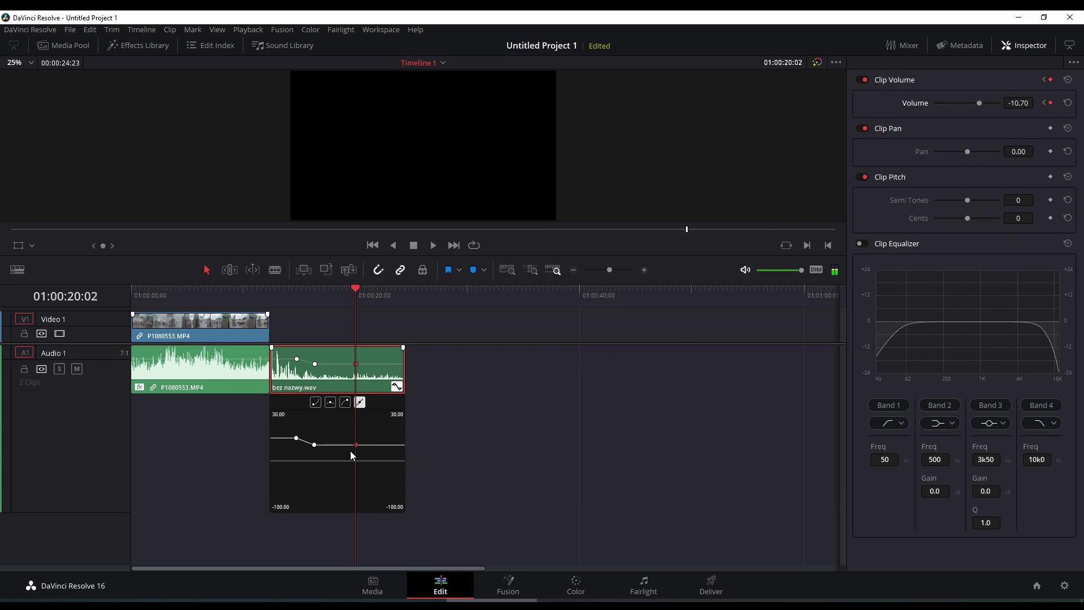
{"action": "left_click", "coordinate": [372, 293]}
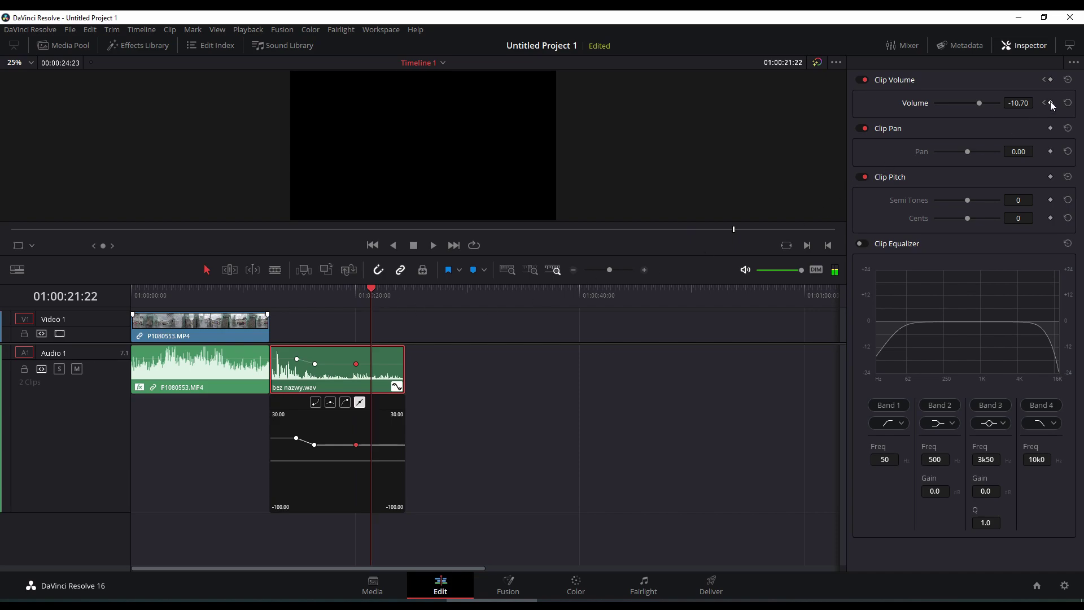
{"action": "left_click", "coordinate": [296, 438]}
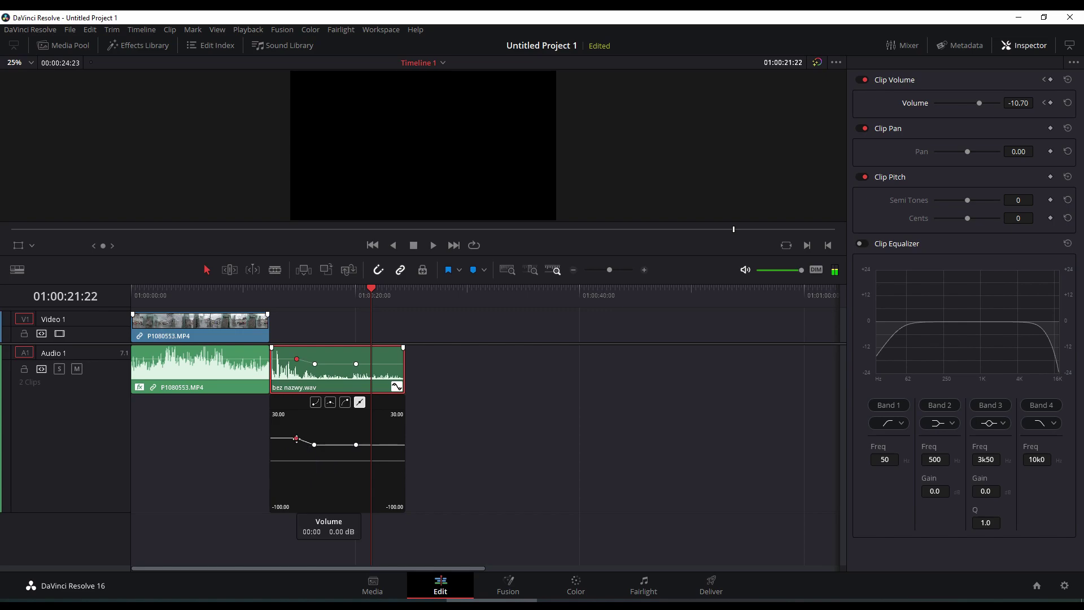
{"action": "left_click", "coordinate": [1045, 103]}
{"action": "left_click", "coordinate": [1043, 103]}
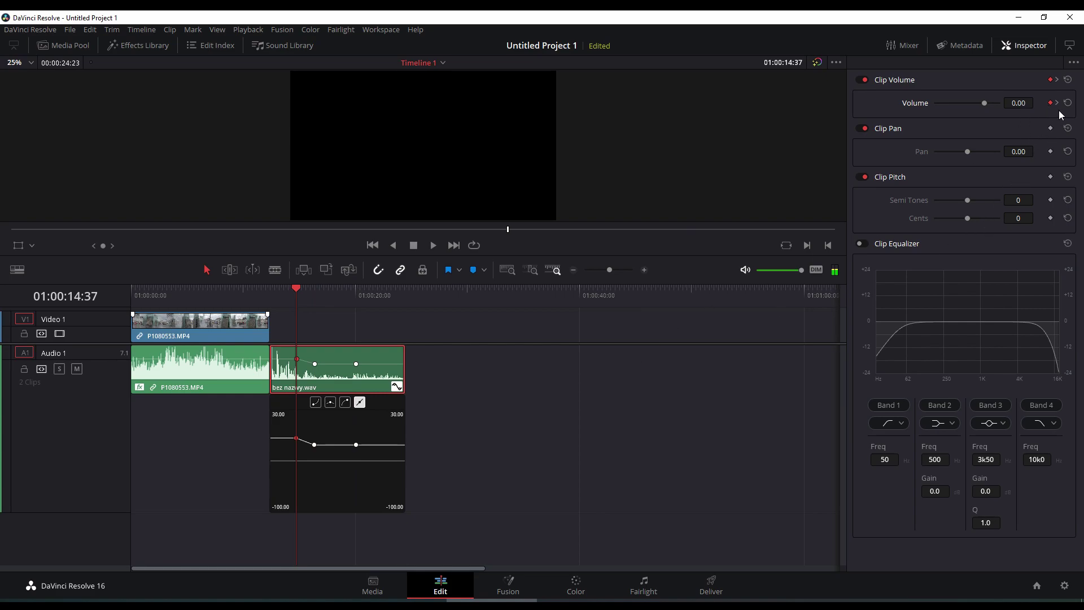
{"action": "left_click", "coordinate": [1057, 103]}
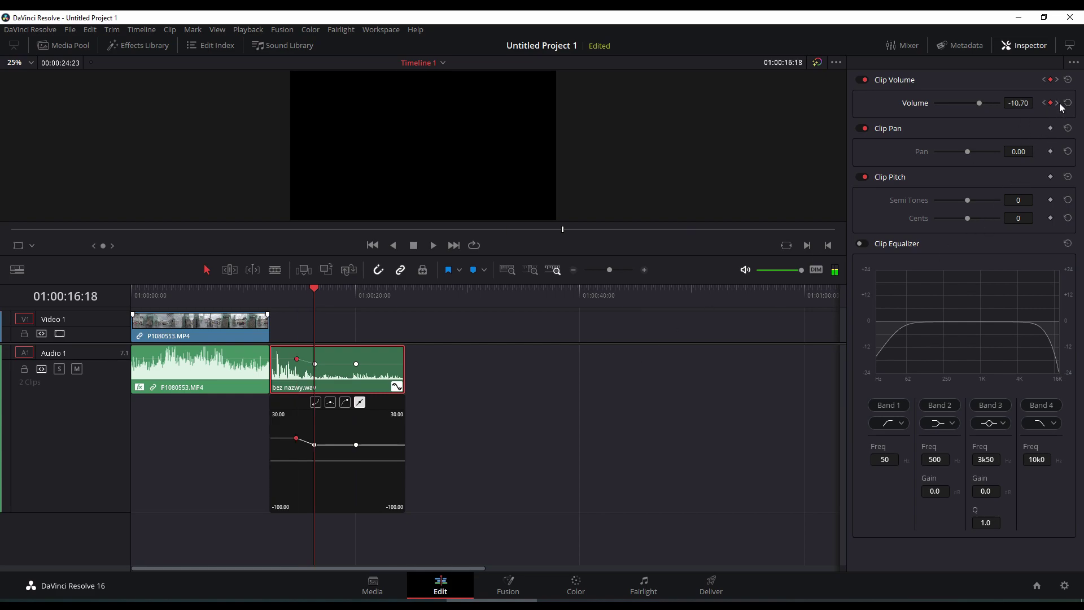
- Set the volume to 0.00 dB at 01:00:21:30, then return the playhead to 01:00:13:27
{"action": "left_click", "coordinate": [372, 290]}
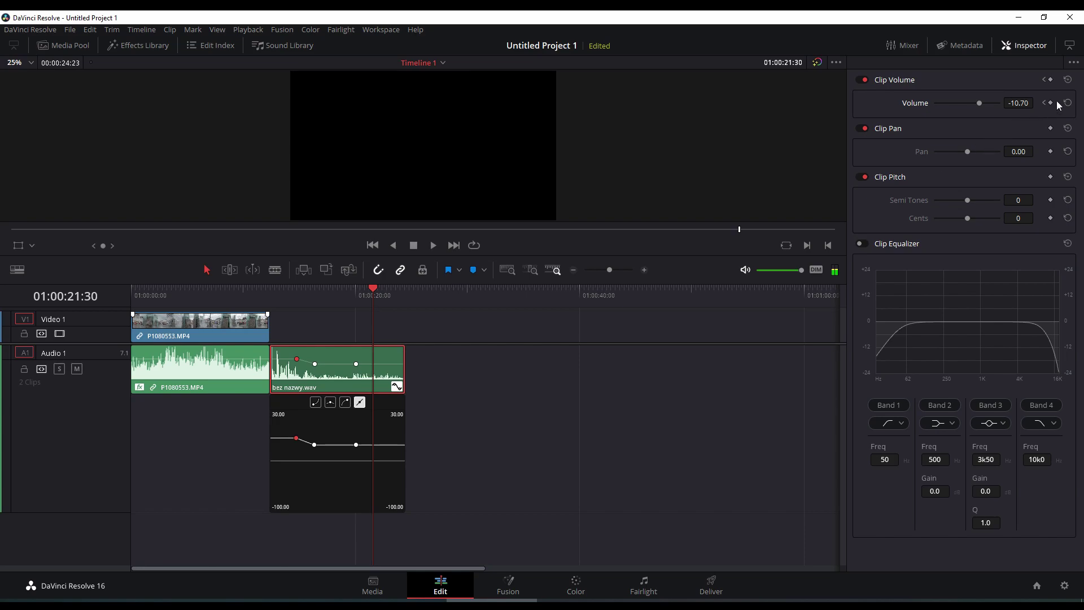
{"action": "left_click", "coordinate": [1018, 103]}
{"action": "type", "text": "0"}
{"action": "key", "text": "Return"}
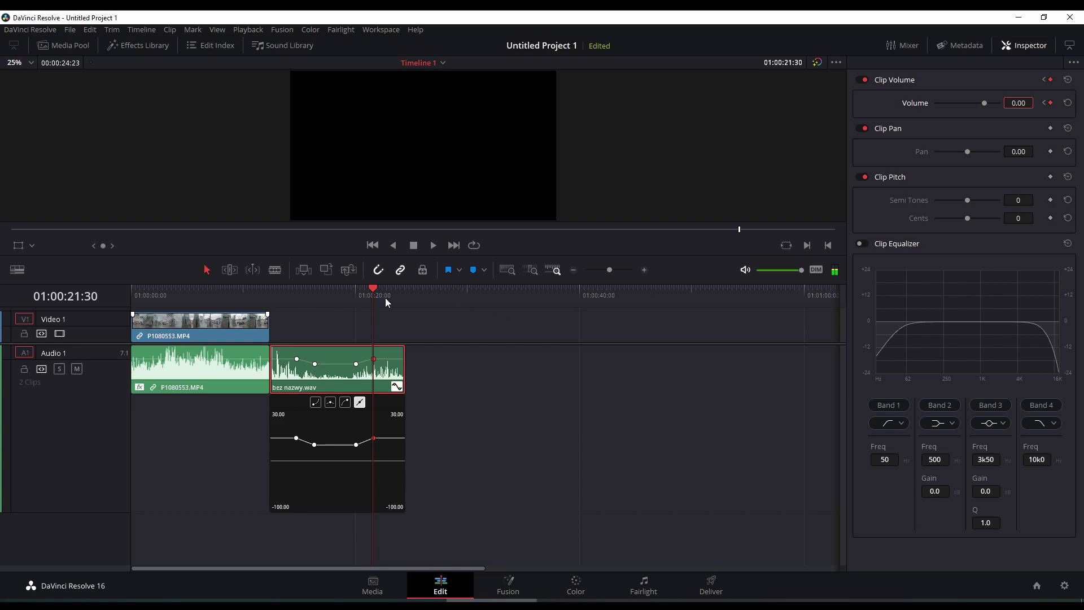
{"action": "left_click_drag", "start_coordinate": [296, 294], "coordinate": [282, 294]}
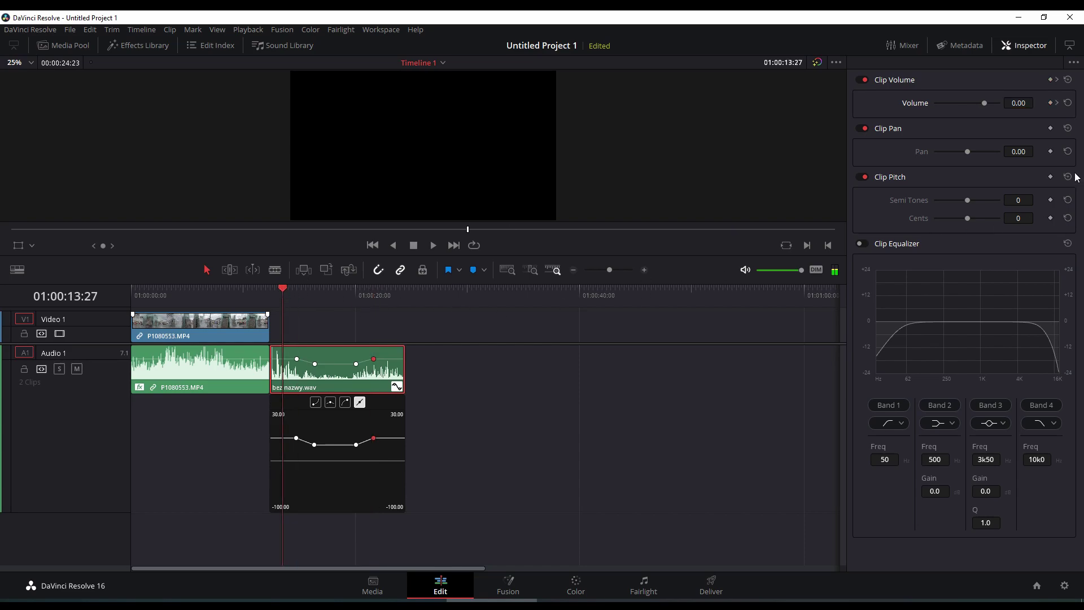
- Add pan keyframes at 13:27 (0.00), 14:37 (-21.74), and 20:02 holding -21.74
{"action": "left_click", "coordinate": [1050, 152]}
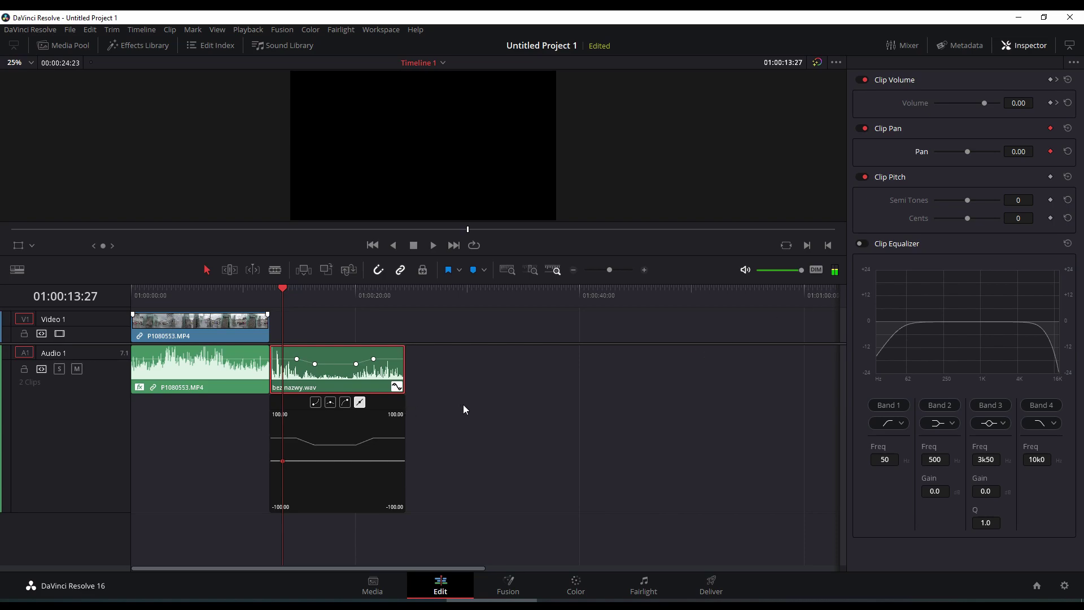
{"action": "mouse_move", "coordinate": [282, 461]}
{"action": "left_click", "coordinate": [296, 292]}
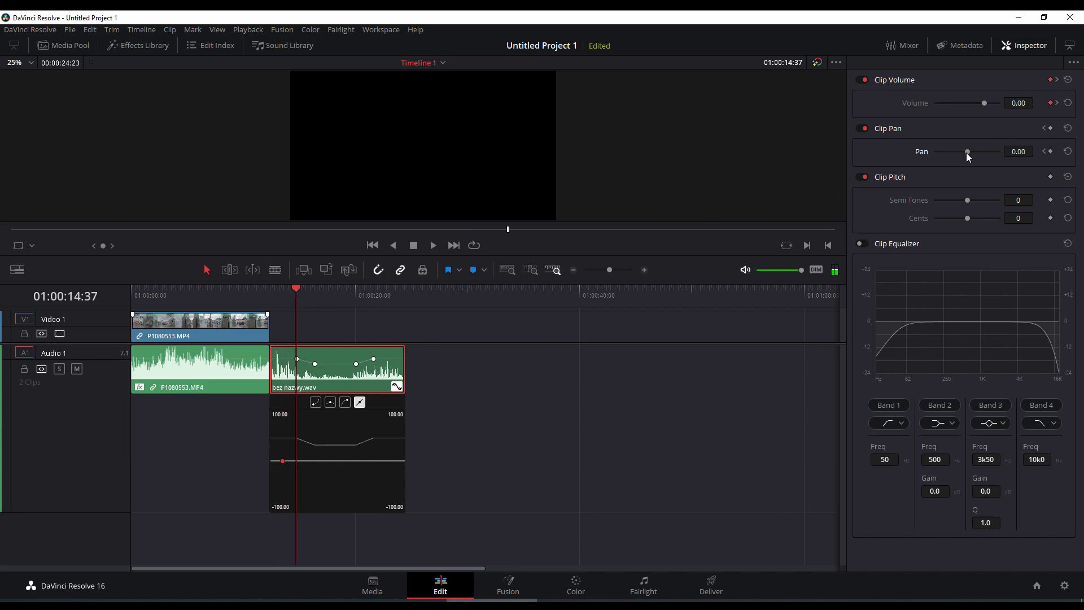
{"action": "left_click_drag", "start_coordinate": [967, 152], "coordinate": [962, 154]}
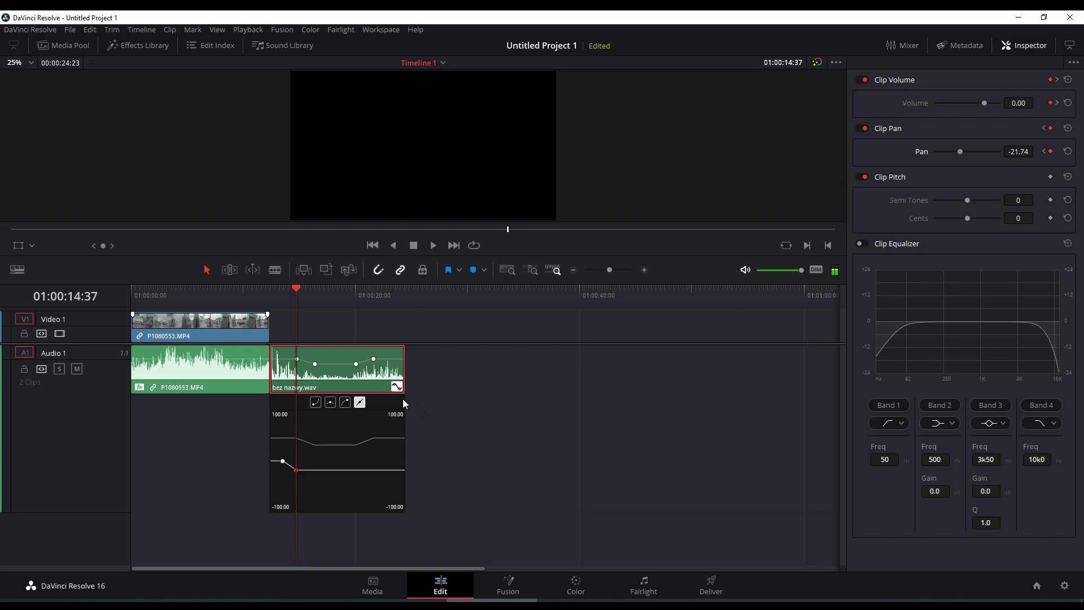
{"action": "left_click", "coordinate": [354, 300]}
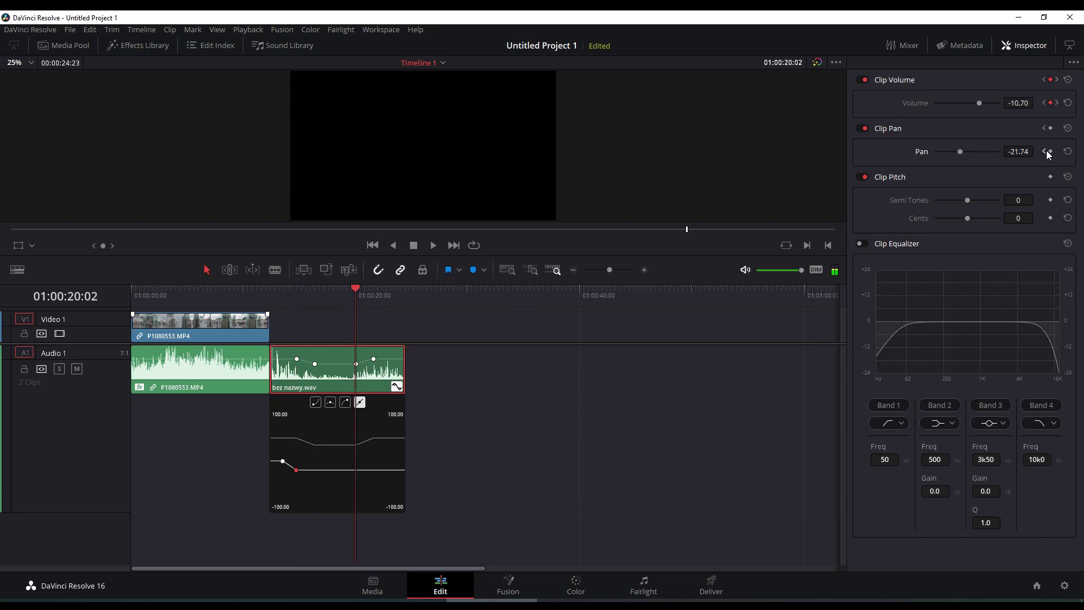
{"action": "left_click", "coordinate": [1051, 152]}
- Set the pan back to 0 at 01:00:21:30
{"action": "left_click", "coordinate": [373, 296]}
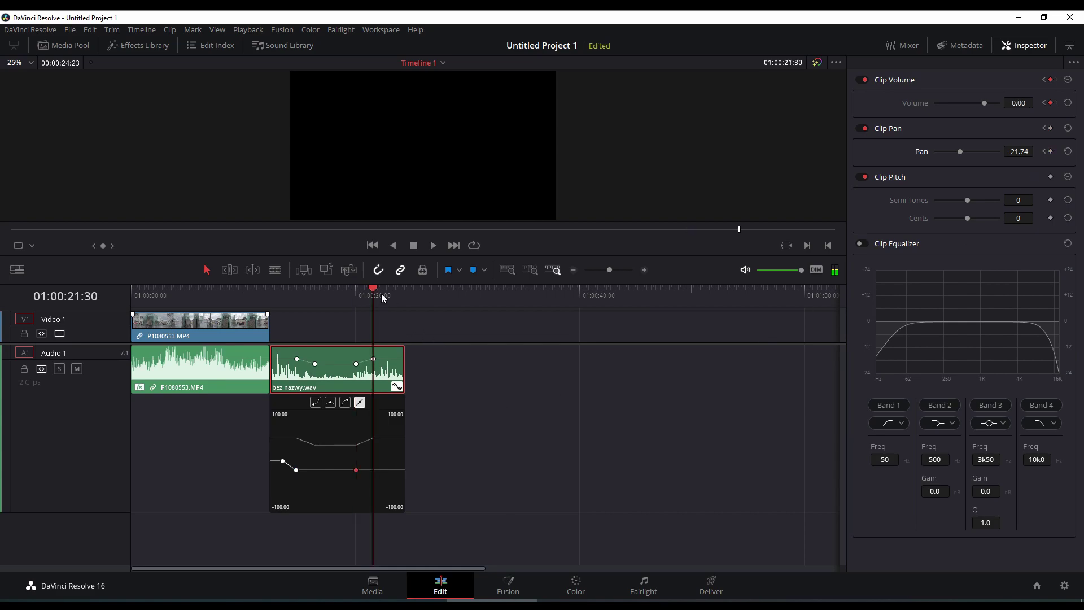
{"action": "left_click", "coordinate": [1025, 151]}
{"action": "type", "text": "0"}
{"action": "key", "text": "Return"}
- Change the Audio 1 track type to Stereo, then play back and park at 01:00:13:27
{"action": "right_click", "coordinate": [106, 358]}
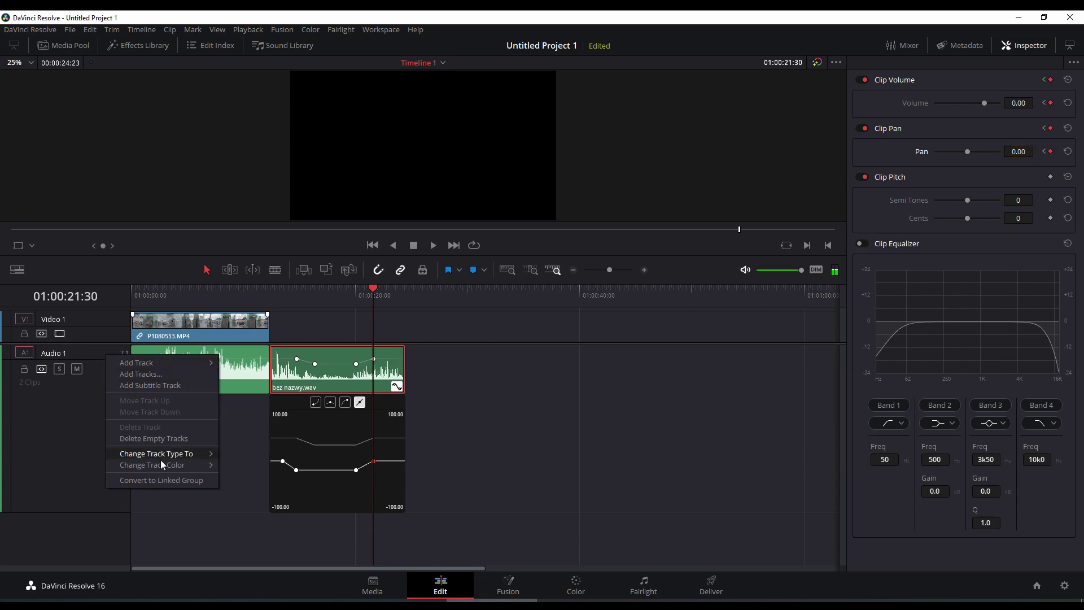
{"action": "mouse_move", "coordinate": [157, 453]}
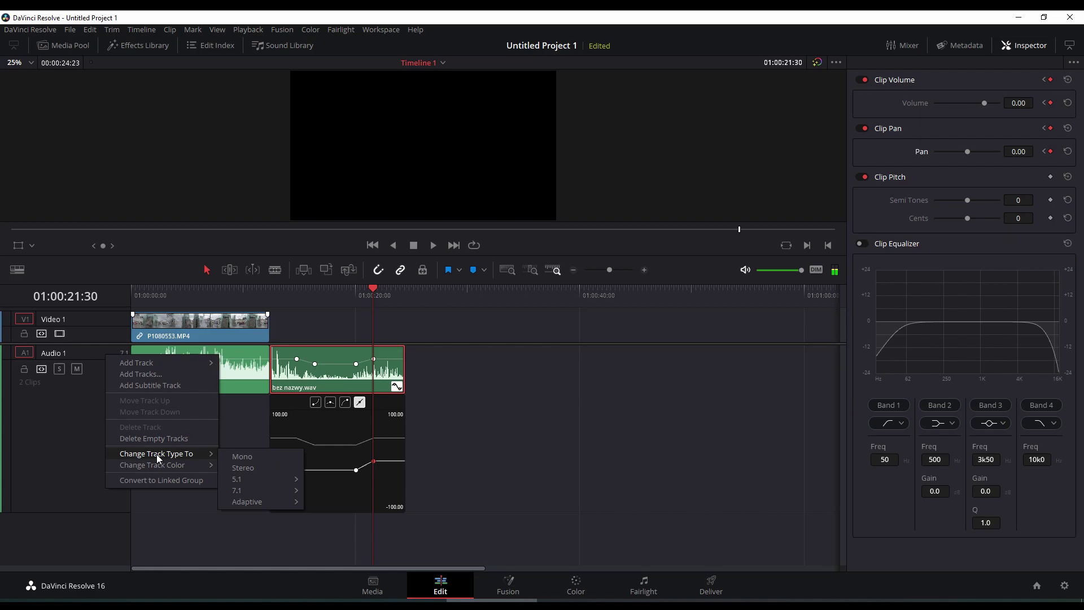
{"action": "left_click", "coordinate": [253, 469]}
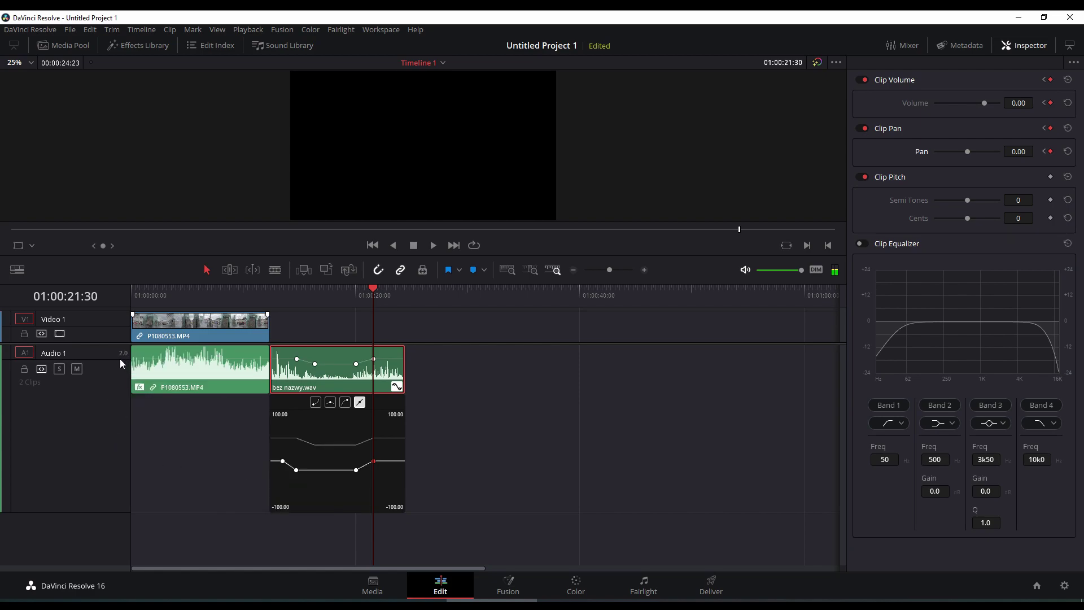
{"action": "left_click", "coordinate": [163, 294]}
{"action": "key", "text": "space"}
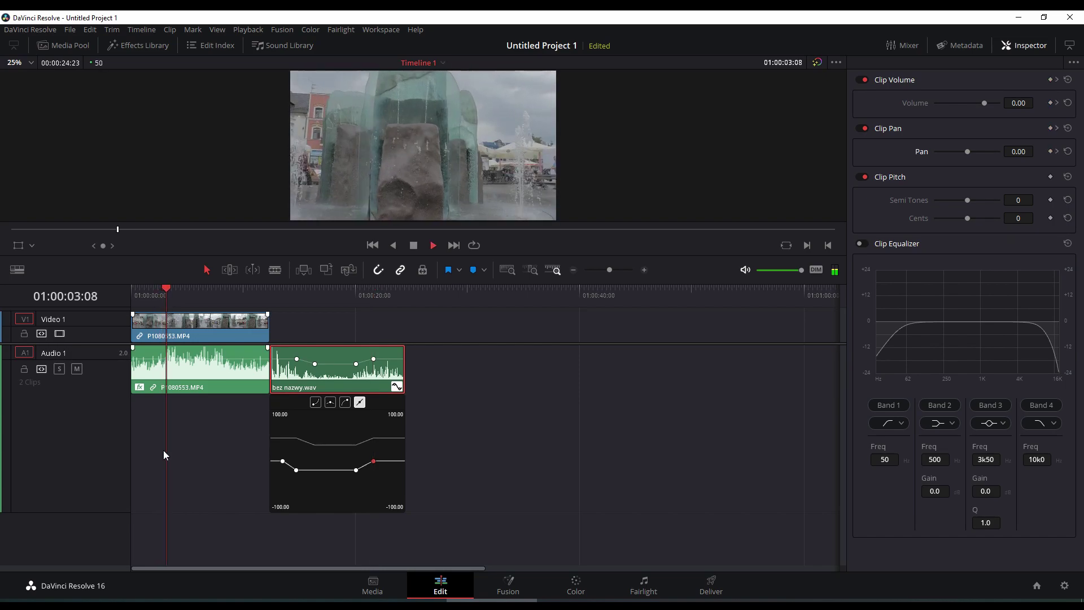
{"action": "left_click", "coordinate": [293, 294]}
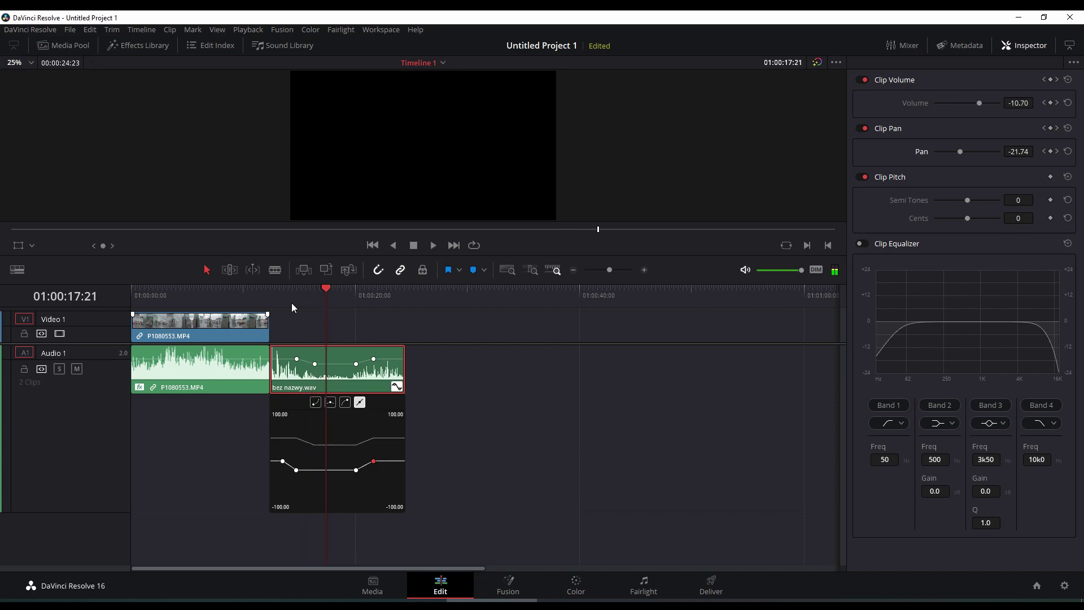
{"action": "left_click", "coordinate": [282, 290]}
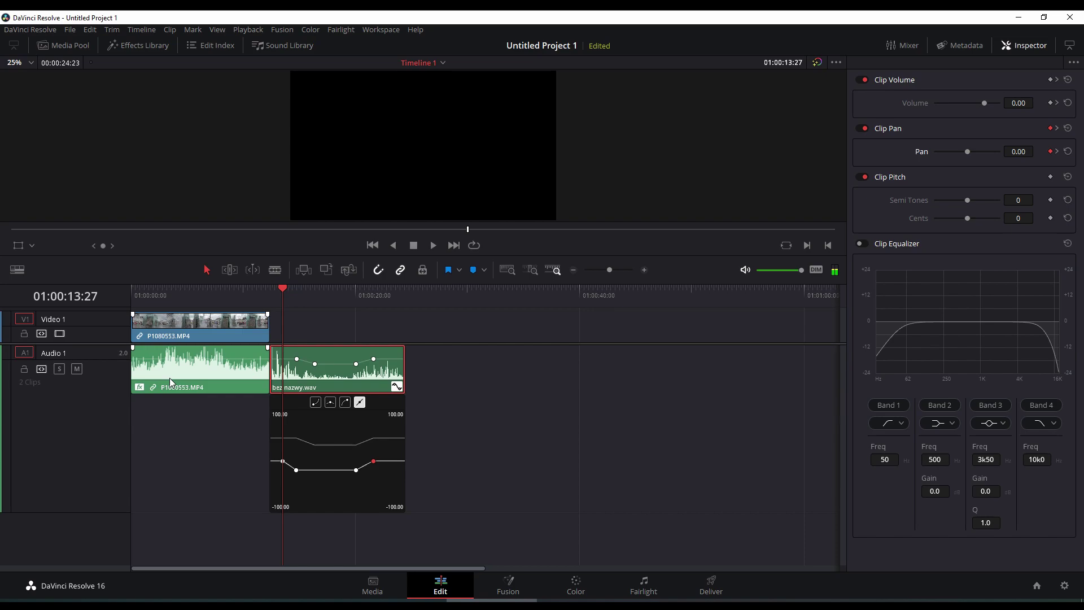
- Move bez nazwy.wav to the timeline start on a new A2 track, and make A2 mono
{"action": "left_click_drag", "start_coordinate": [315, 351], "coordinate": [363, 464]}
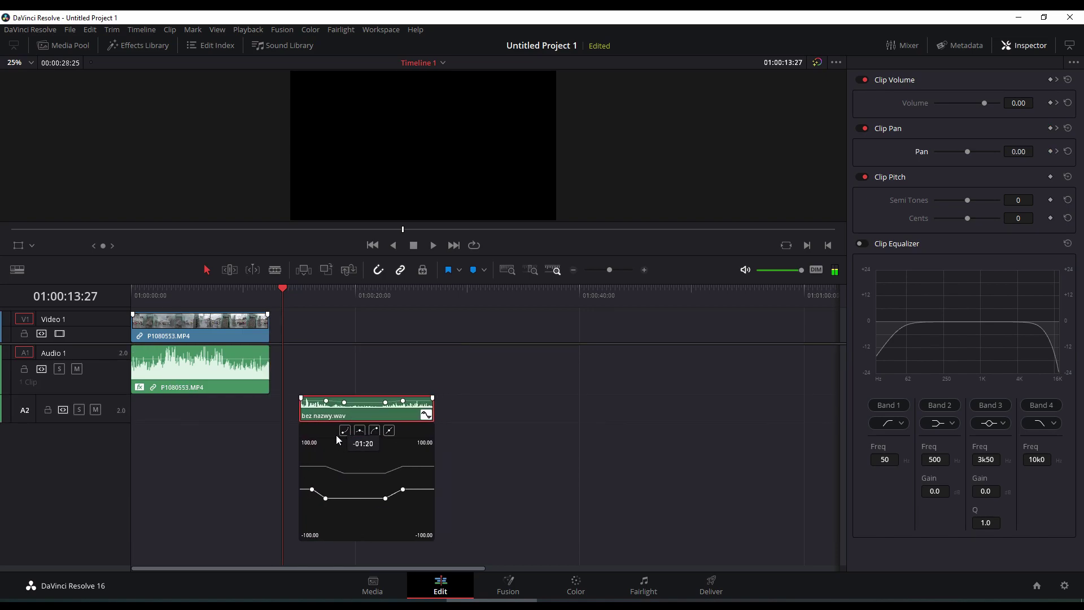
{"action": "left_click_drag", "start_coordinate": [362, 461], "coordinate": [191, 446]}
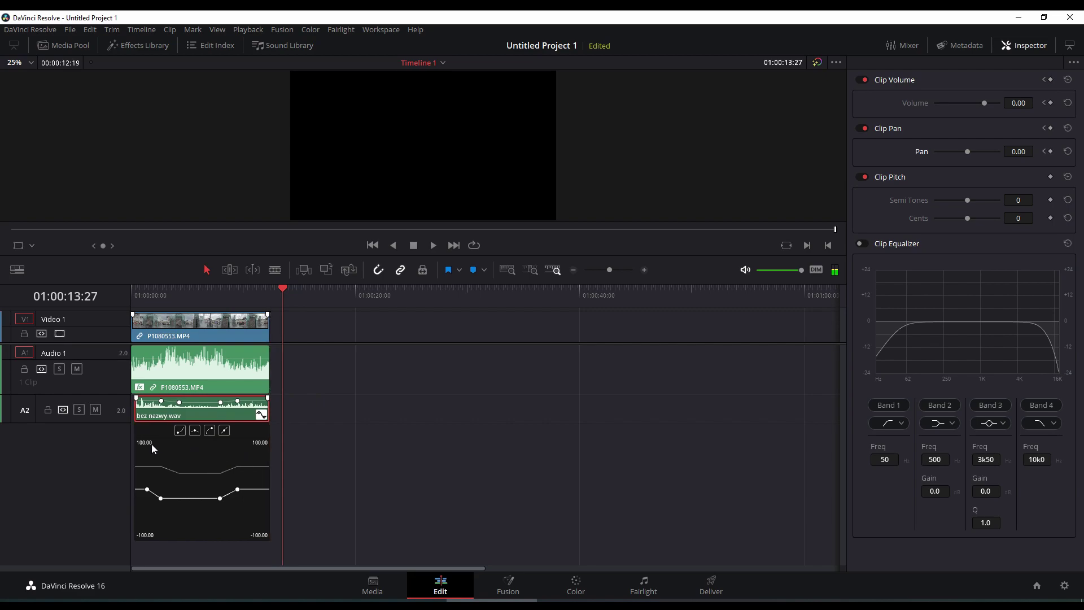
{"action": "right_click", "coordinate": [120, 412]}
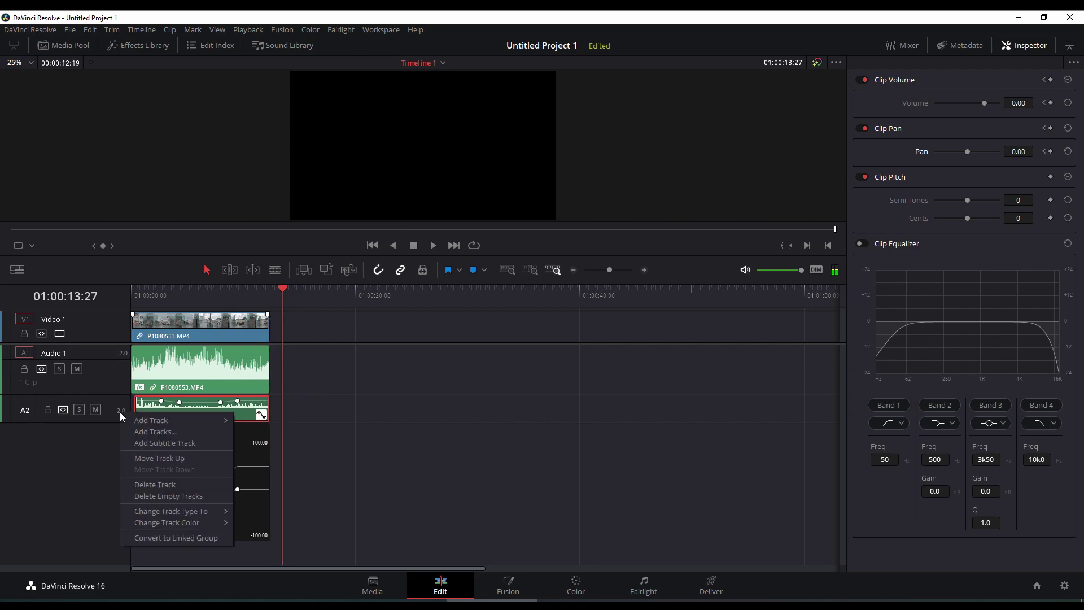
{"action": "mouse_move", "coordinate": [193, 510]}
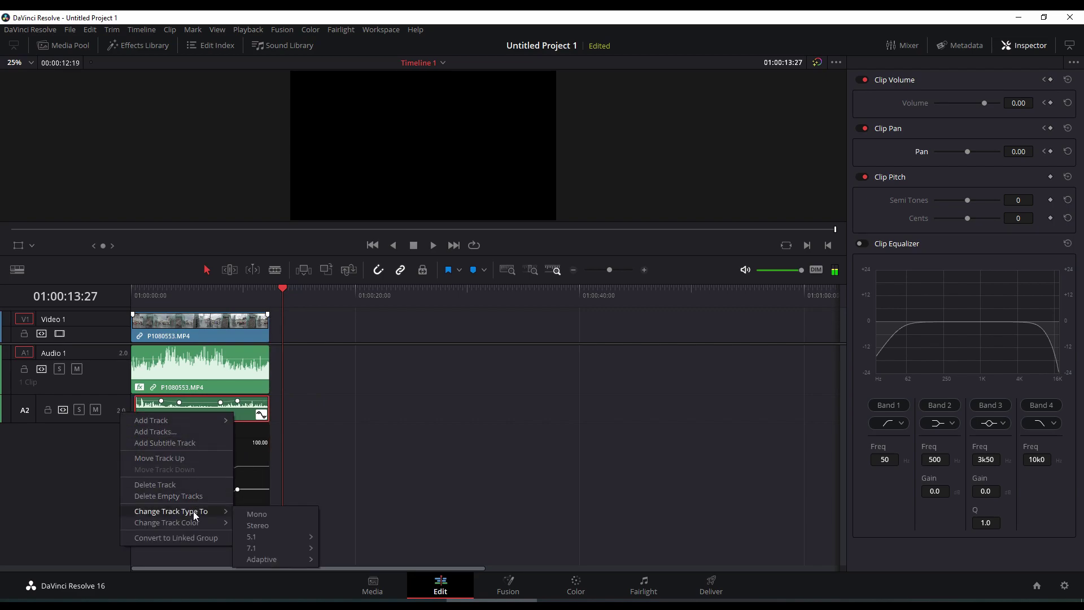
{"action": "left_click", "coordinate": [273, 515]}
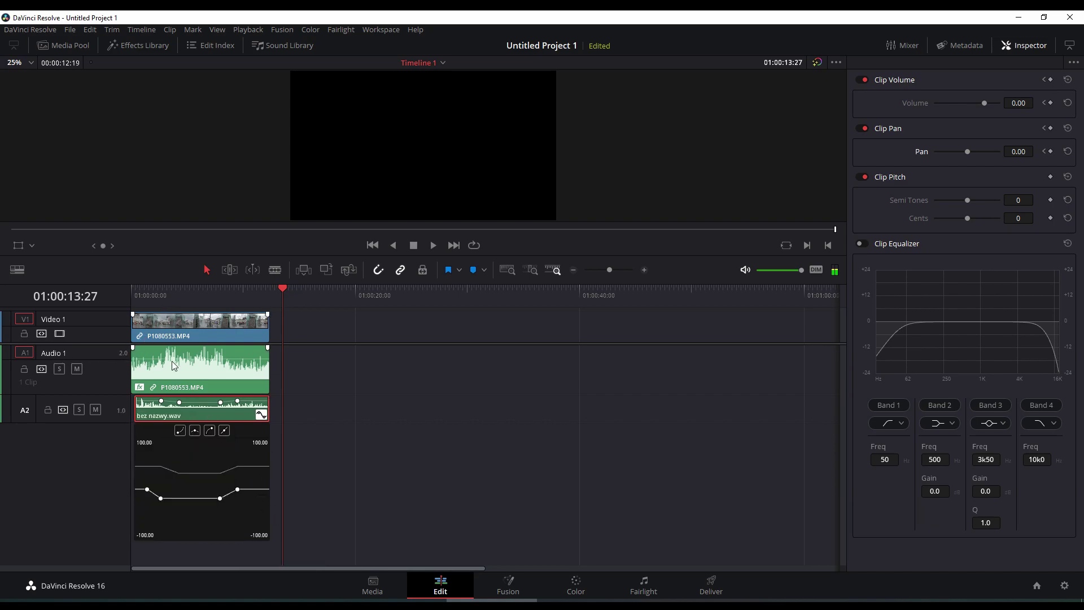
- Lower the Audio 1 clip's volume line and play the timeline from the start to compare
{"action": "left_click", "coordinate": [144, 291]}
{"action": "key", "text": "space"}
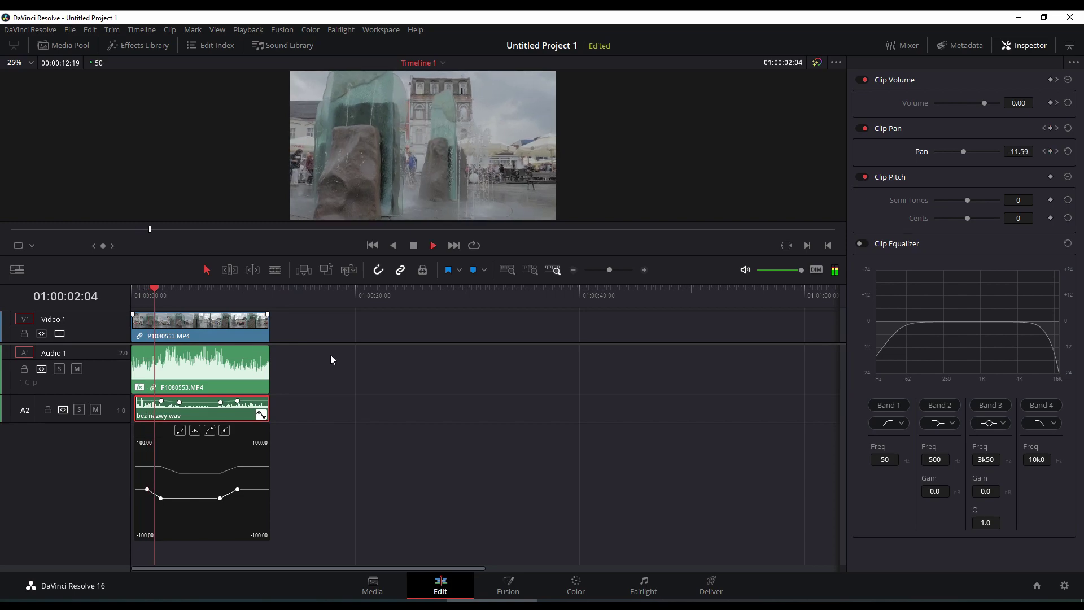
{"action": "key", "text": "space"}
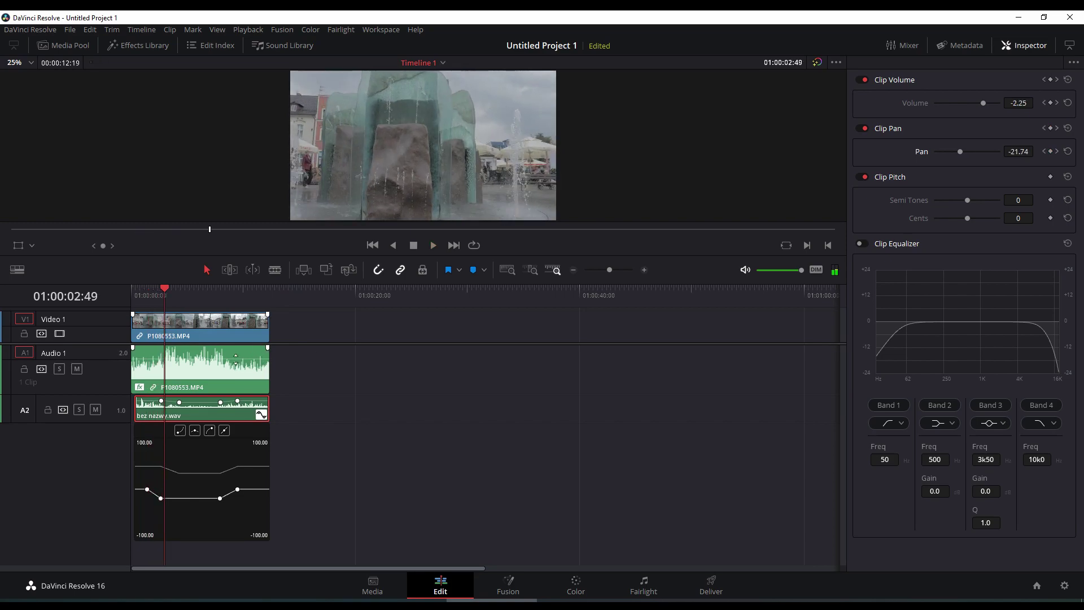
{"action": "left_click_drag", "start_coordinate": [240, 358], "coordinate": [243, 365]}
{"action": "left_click", "coordinate": [136, 295]}
{"action": "key", "text": "space"}
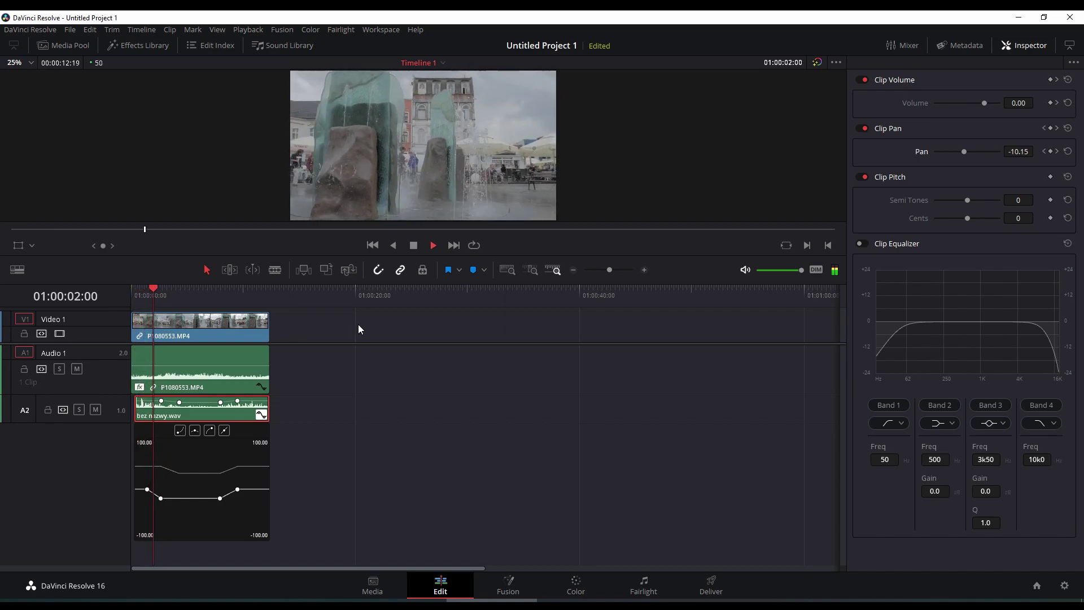
{"action": "key", "text": "space"}
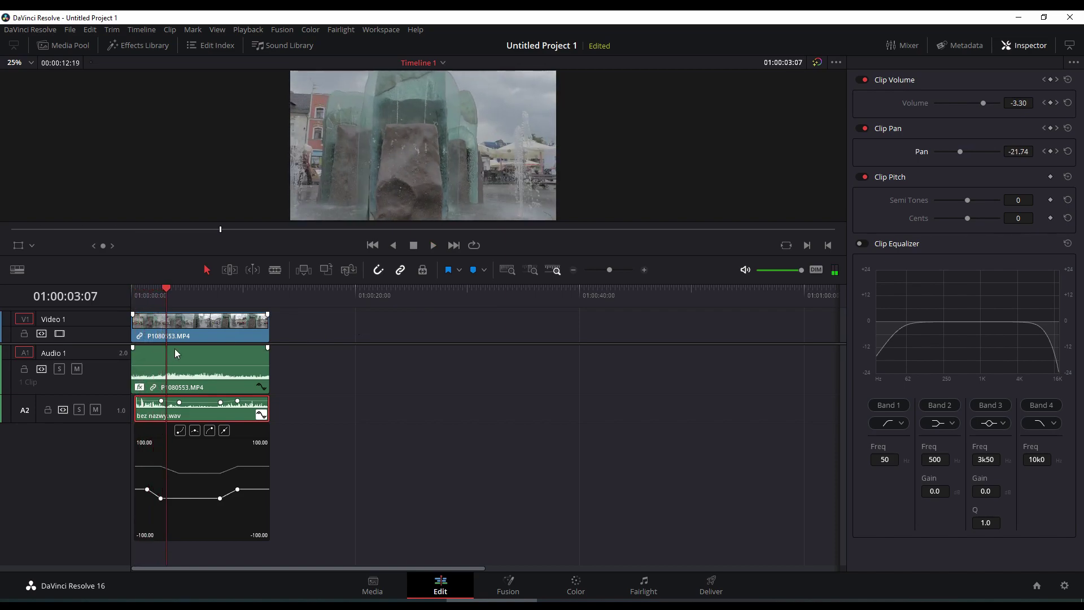